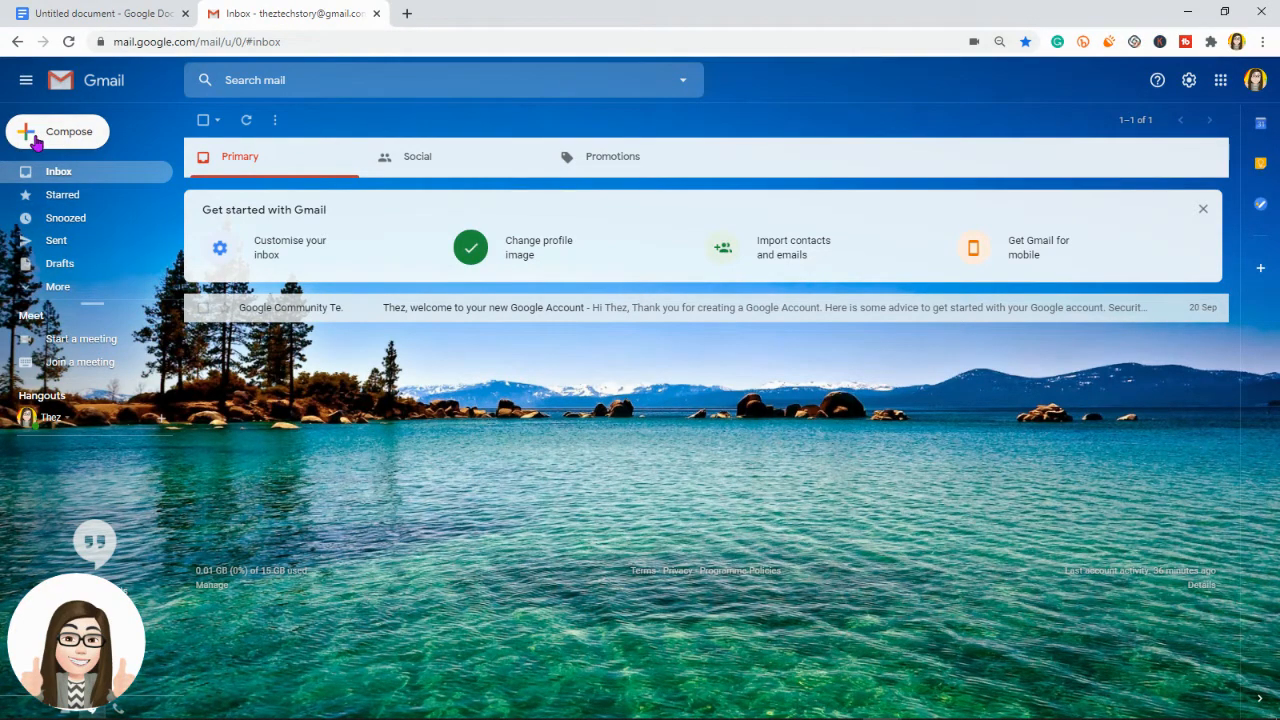
Step: Start a new blank email with Compose
click(35, 140)
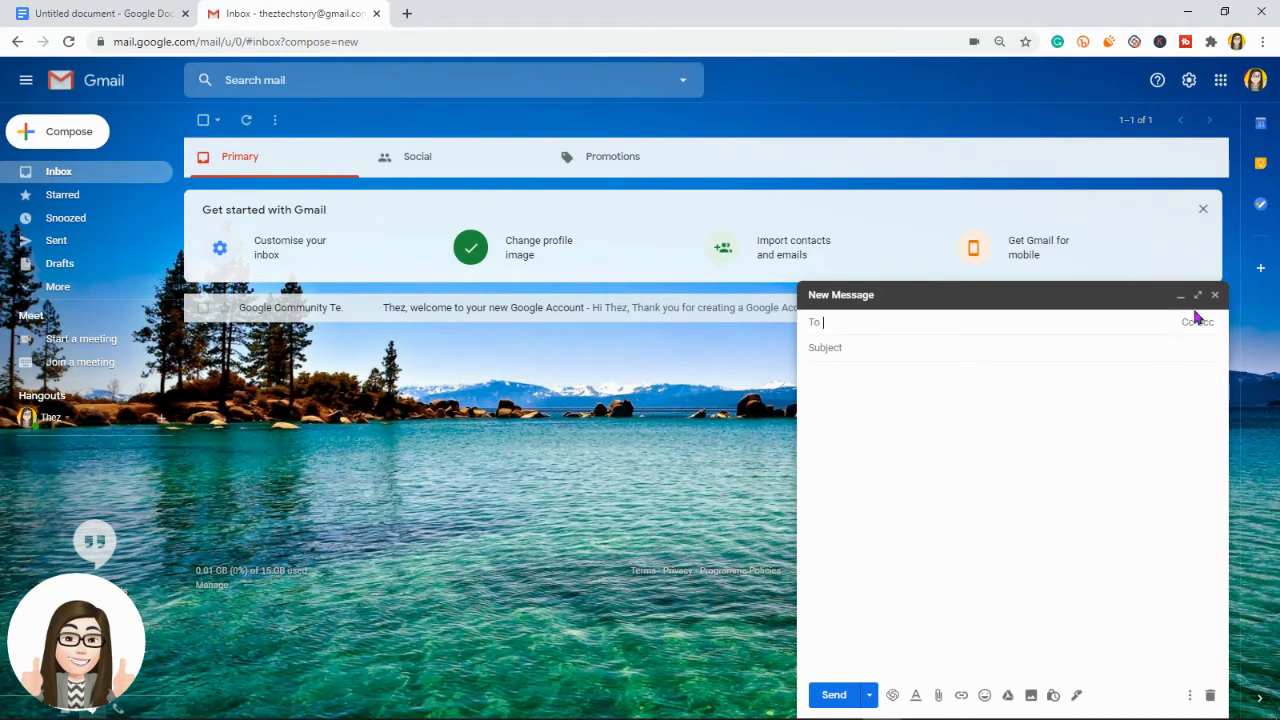
Step: Expand the message to full screen and add a typed e-mail address and one suggested contact as recipients
click(1198, 295)
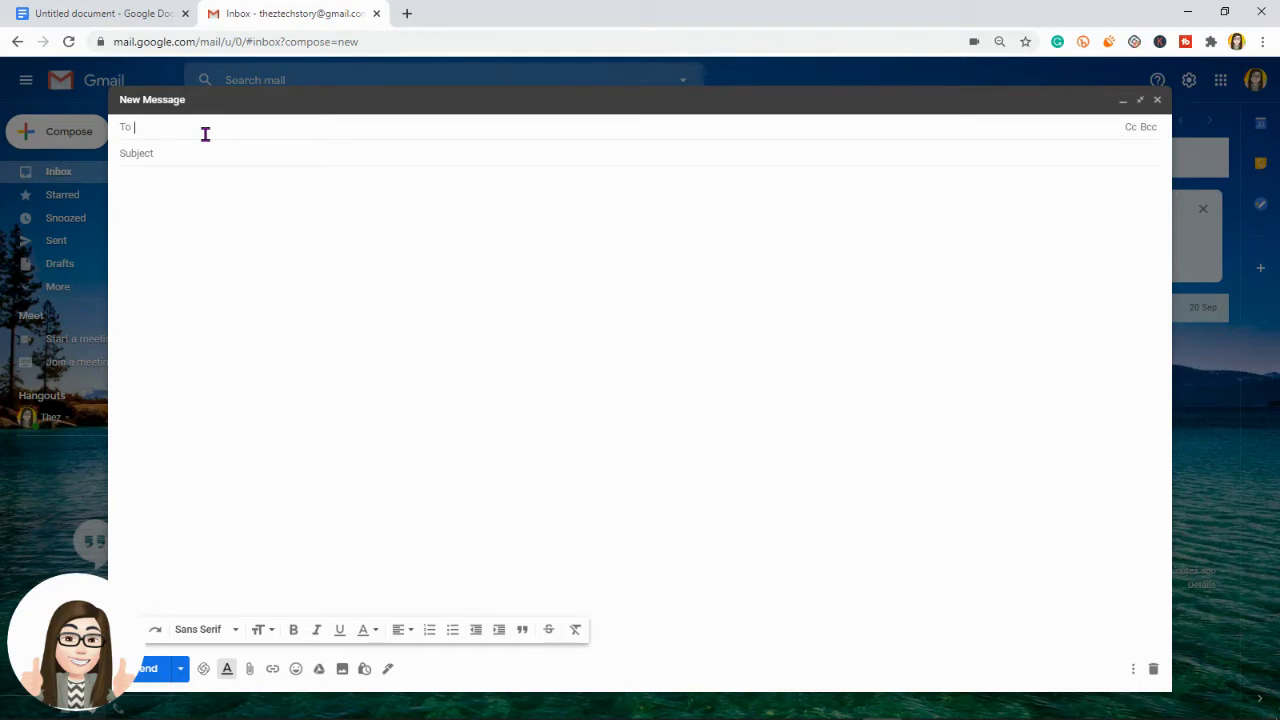
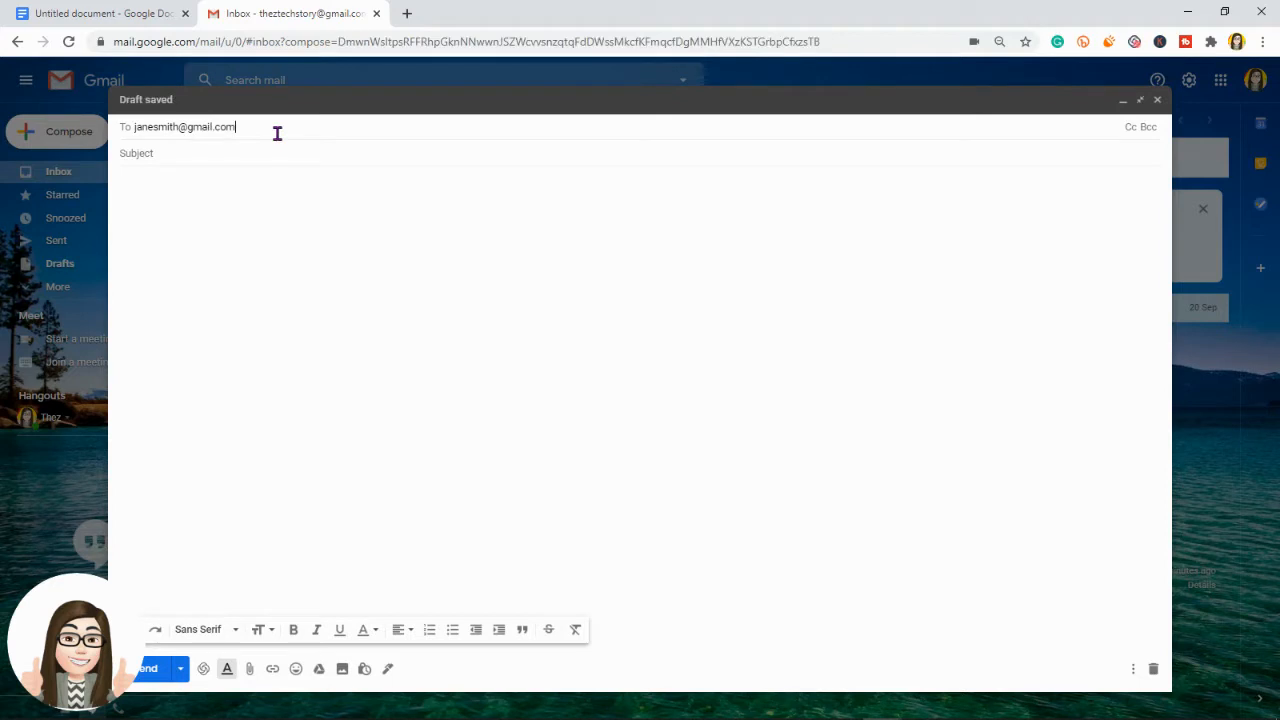
key(Return)
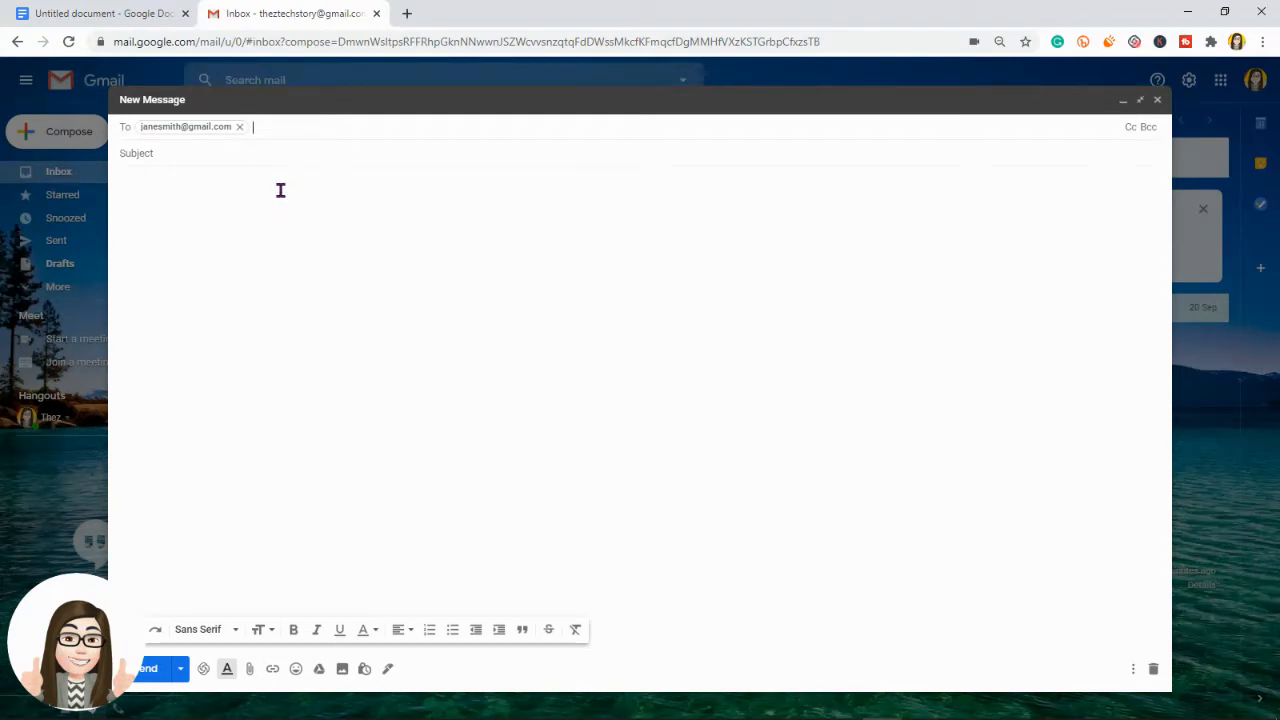
text(a)
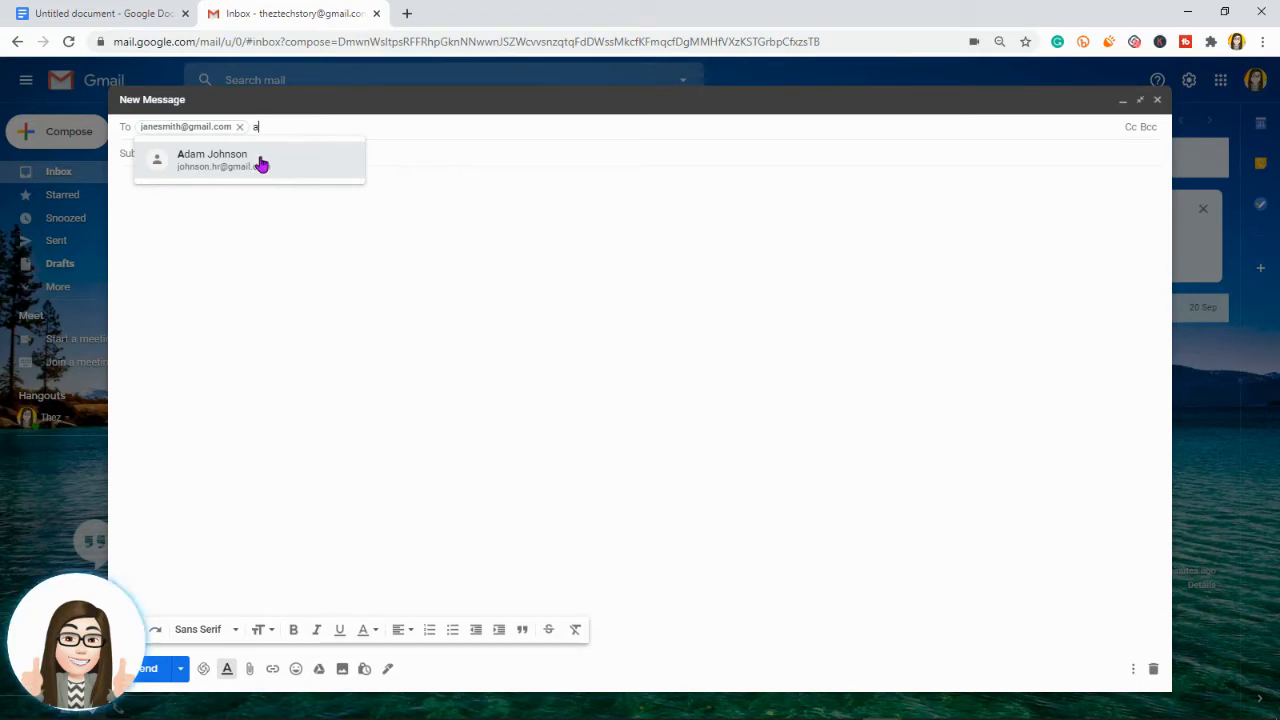
click(260, 163)
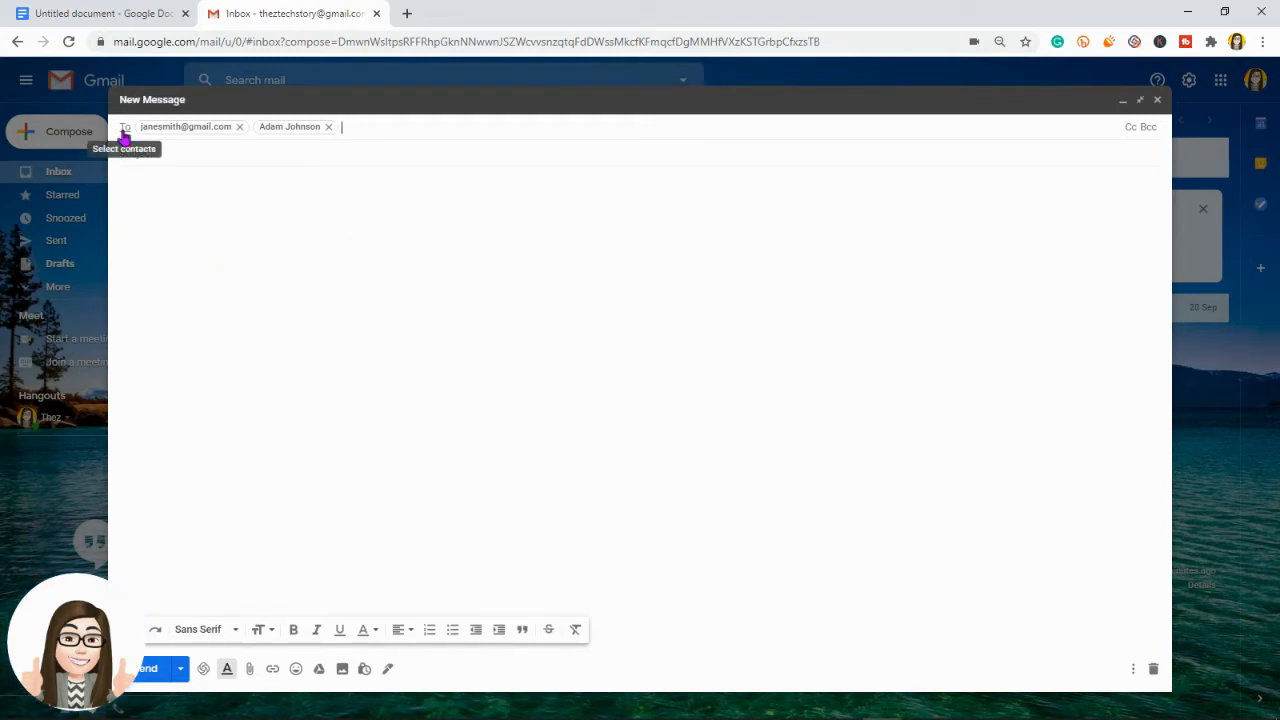
Step: Tick three more contacts in Select contacts and insert them into the To field
click(124, 133)
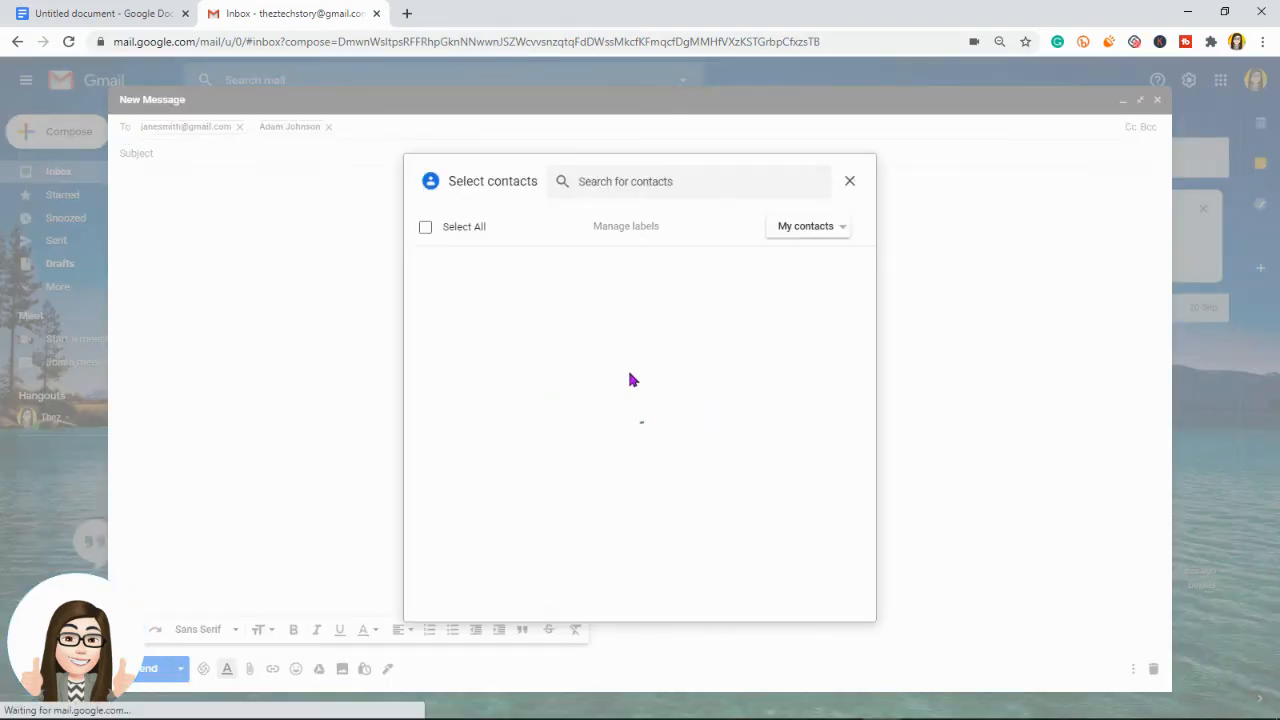
scroll(611, 357, down, 1)
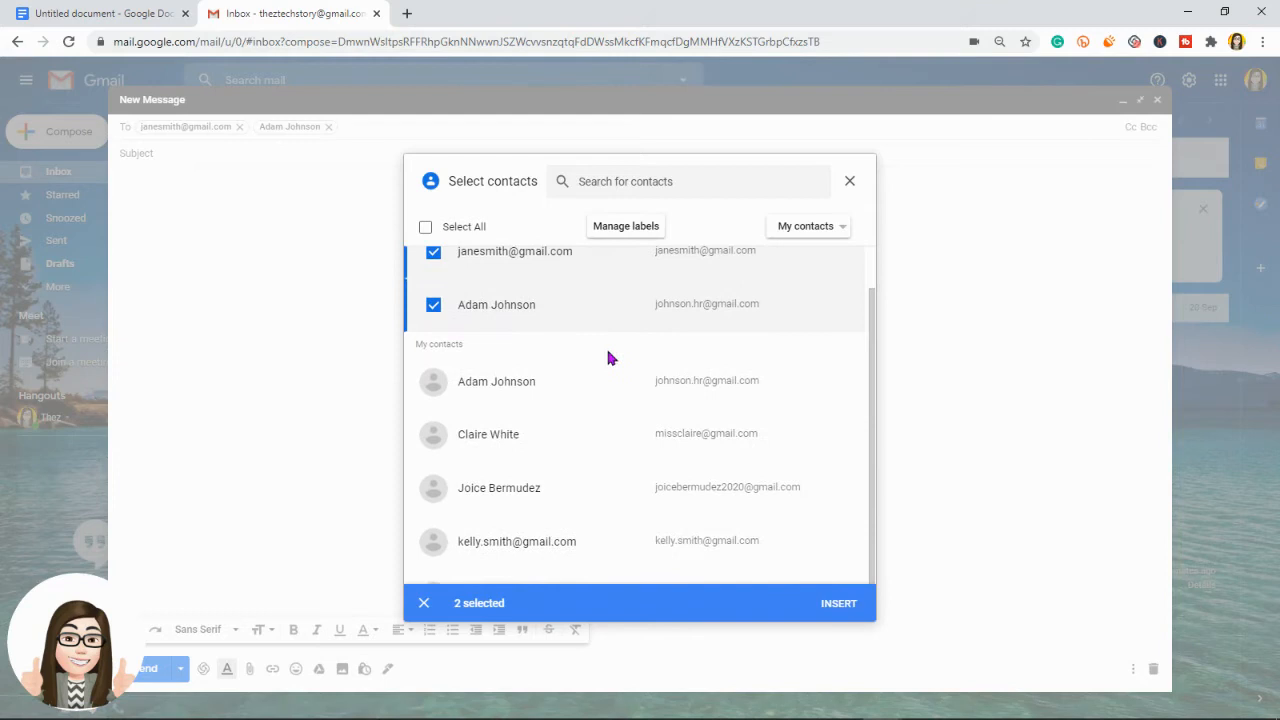
click(431, 434)
click(434, 560)
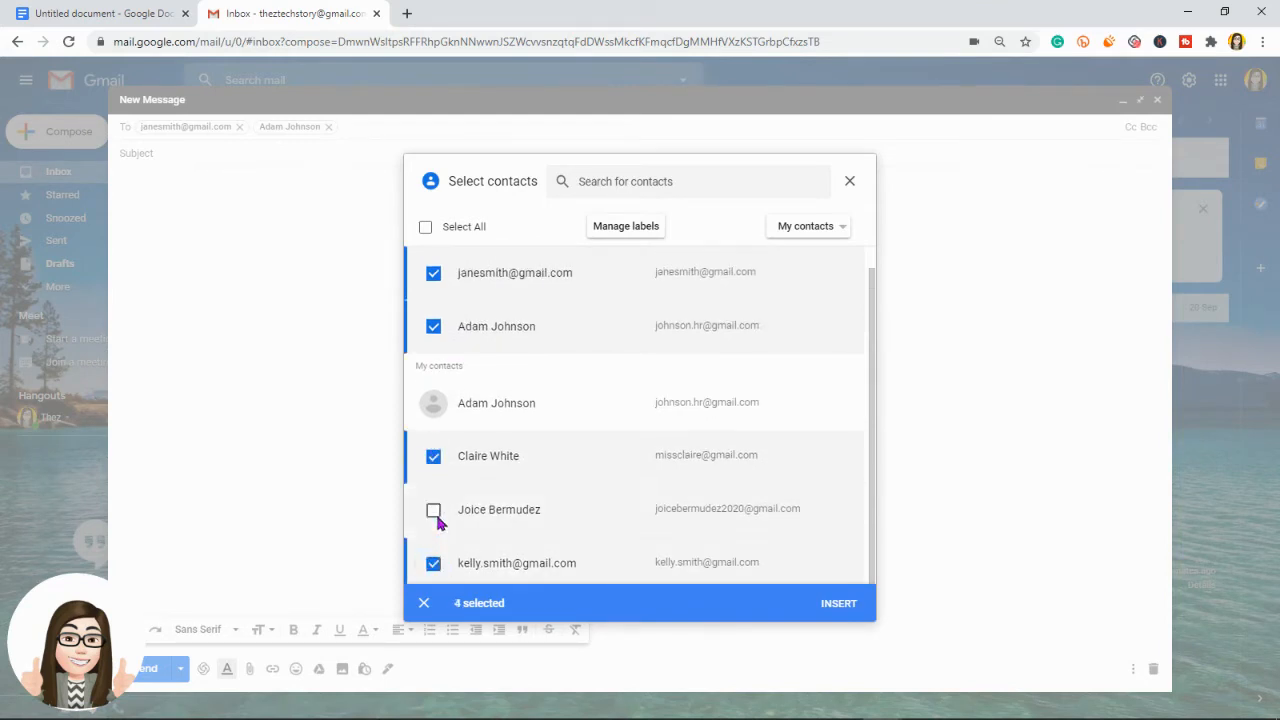
click(433, 510)
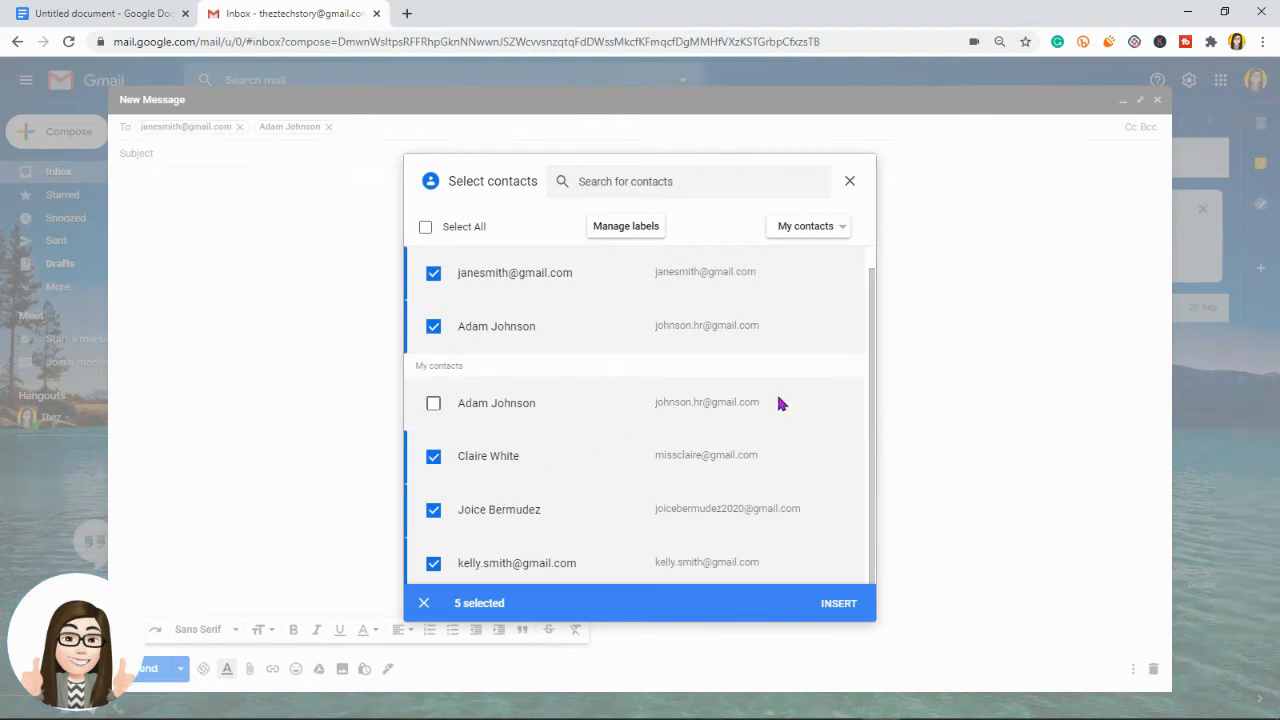
click(836, 603)
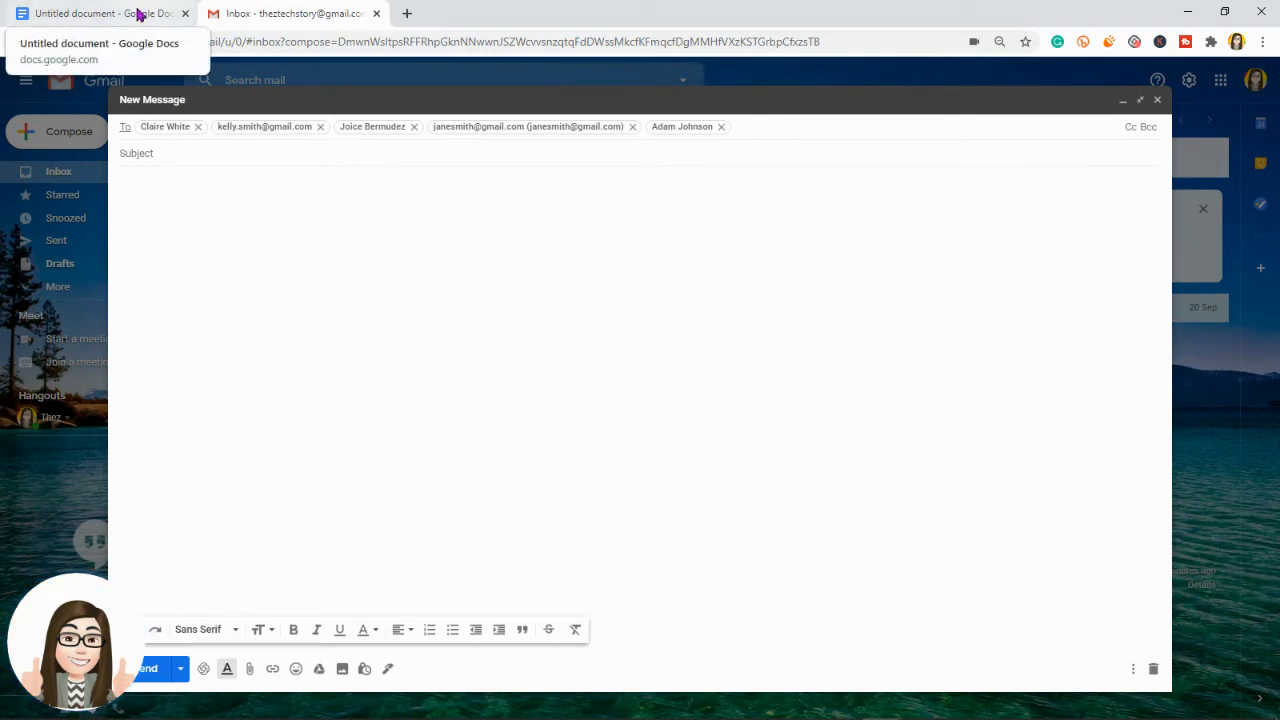
Step: Copy the webinar title from the Google Docs letter into the Gmail subject
click(133, 14)
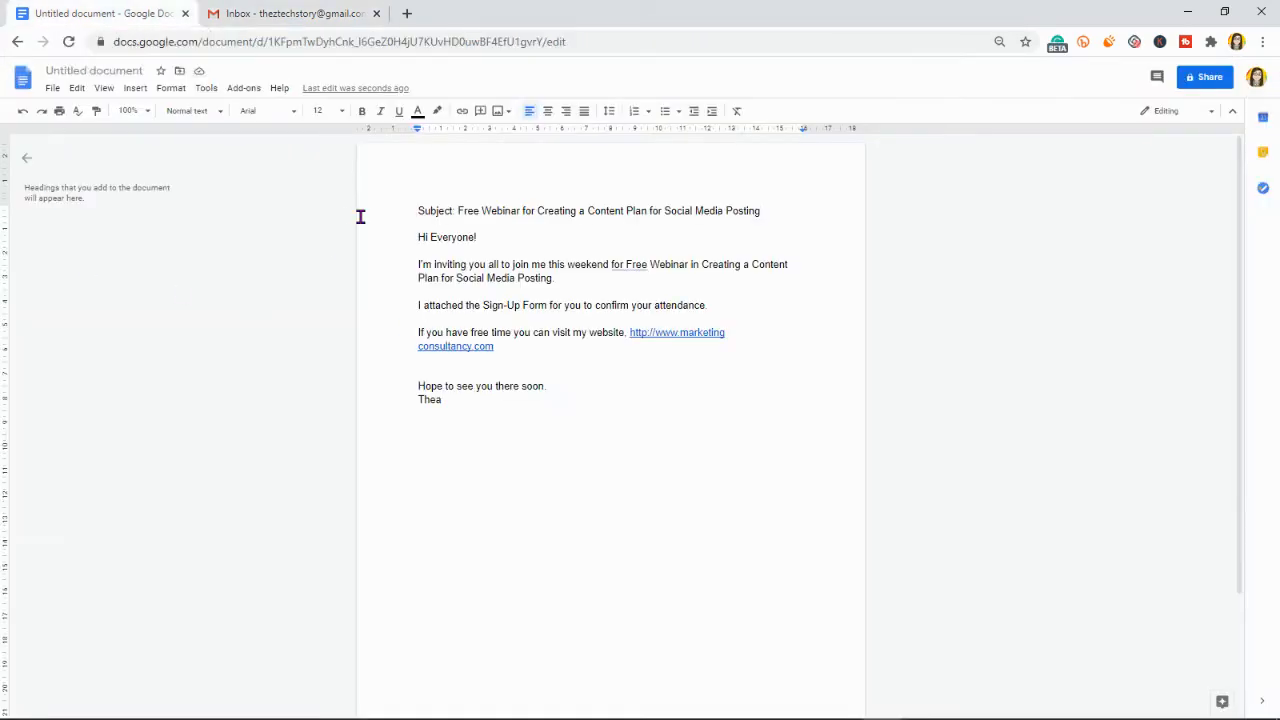
drag(456, 210, 832, 195)
key(ctrl+c)
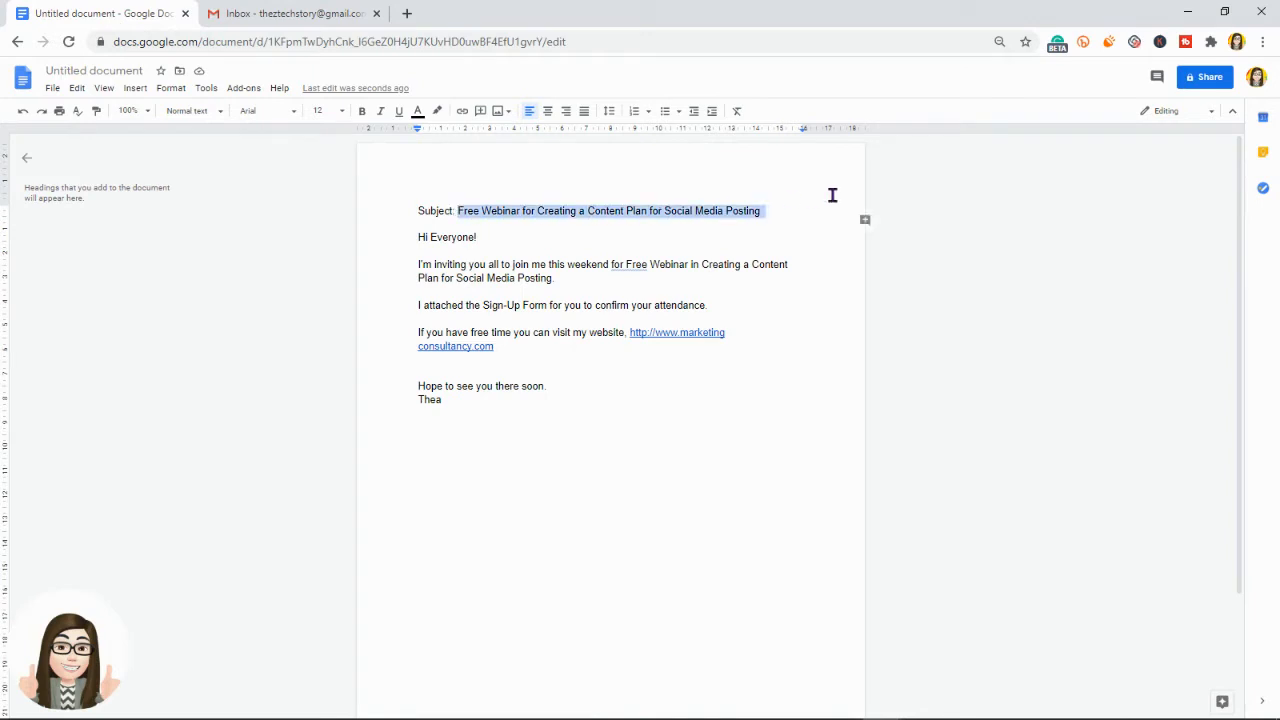
click(290, 40)
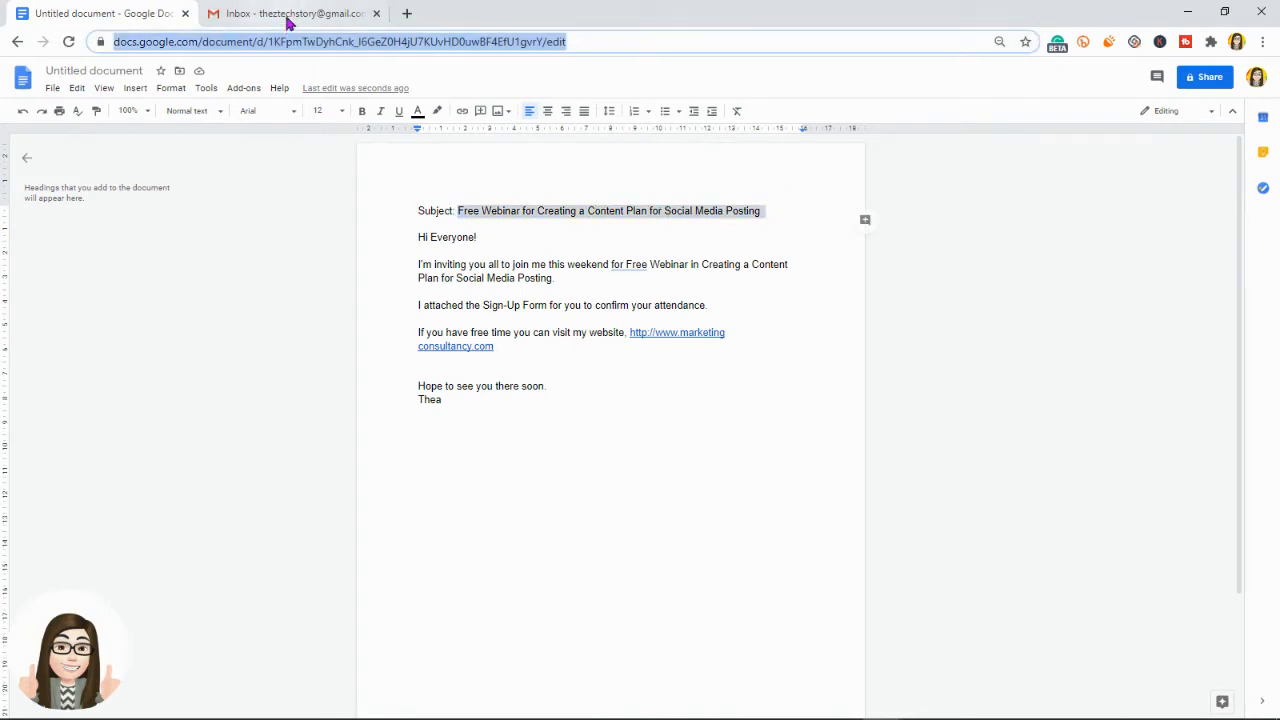
click(289, 14)
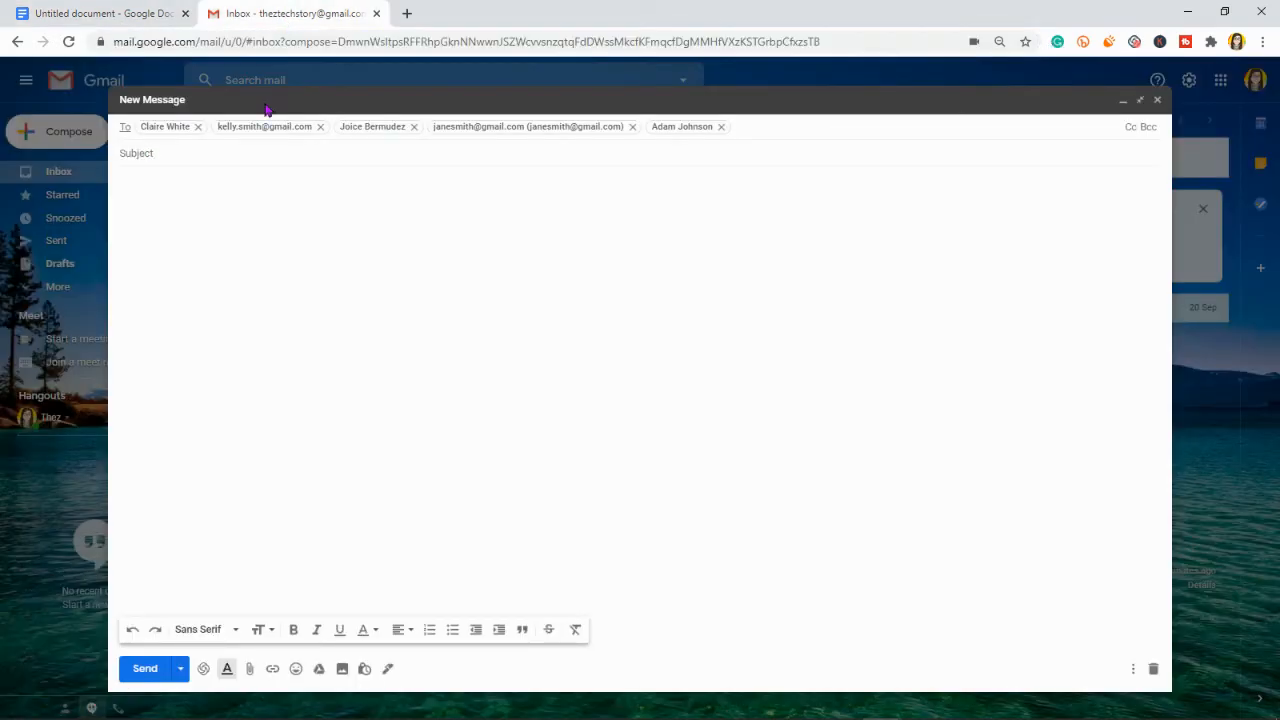
click(210, 152)
key(ctrl+v)
click(71, 14)
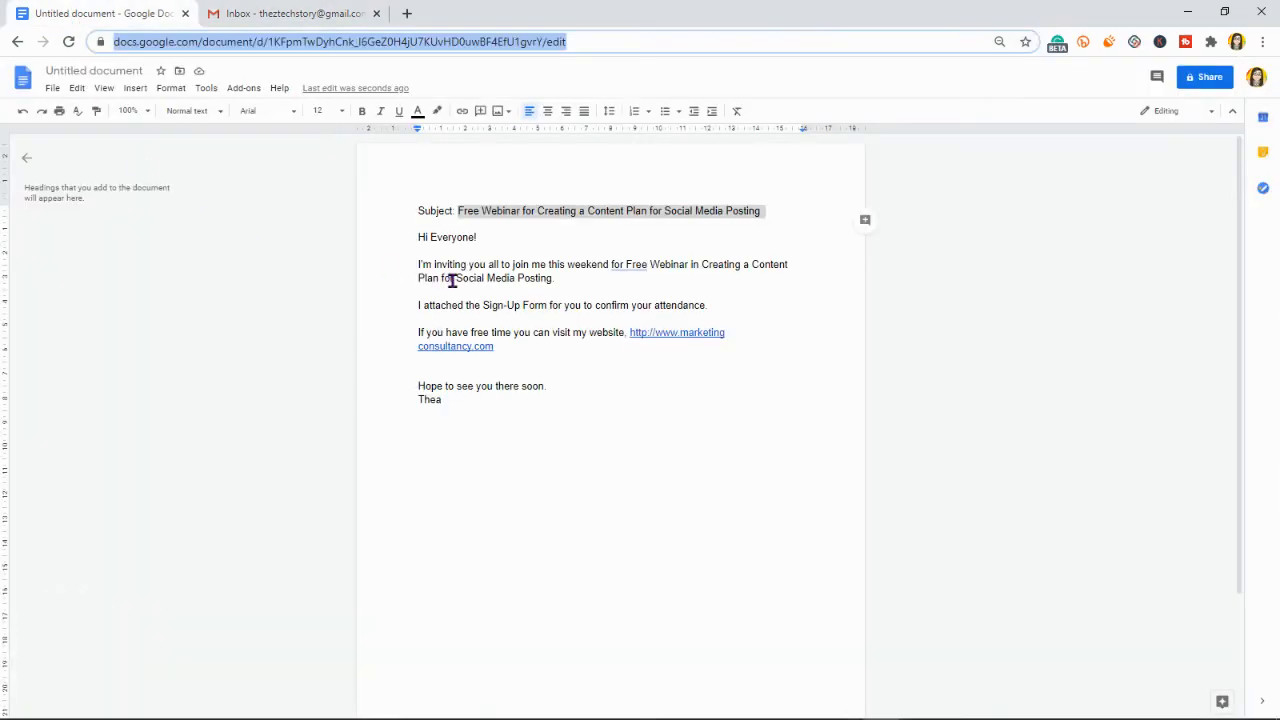
drag(417, 237, 578, 319)
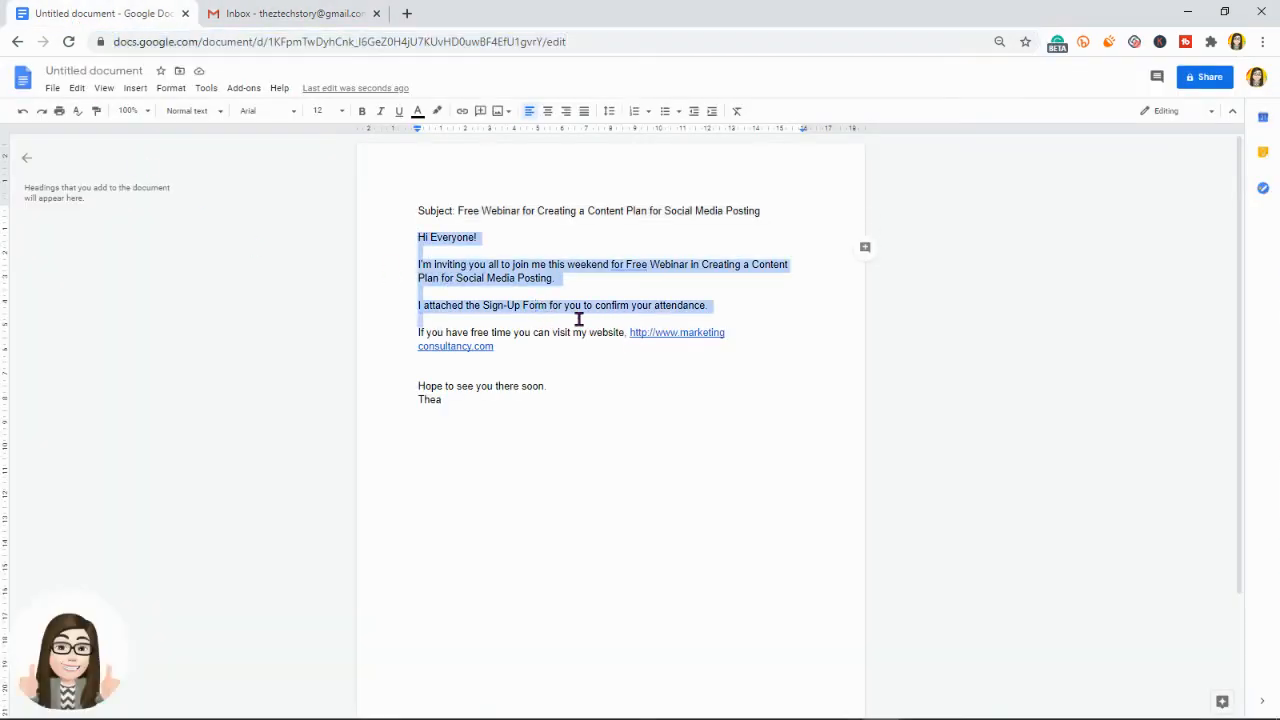
click(627, 332)
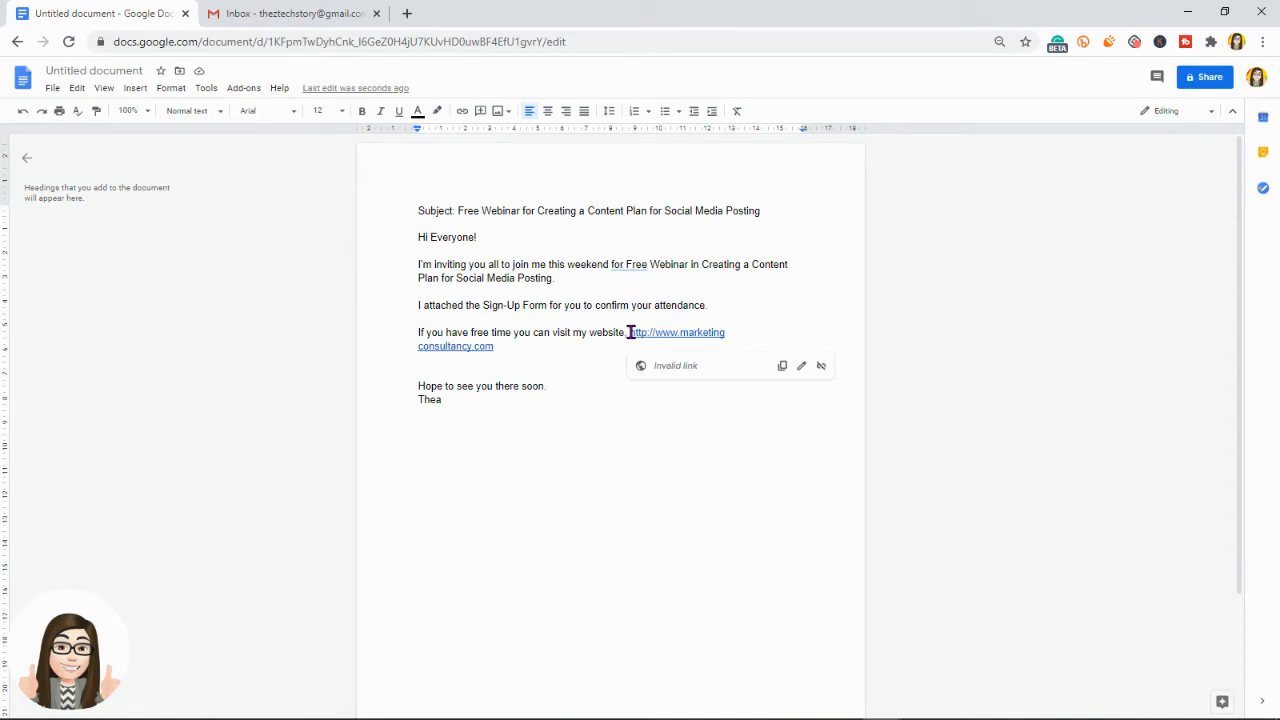
drag(630, 333, 635, 348)
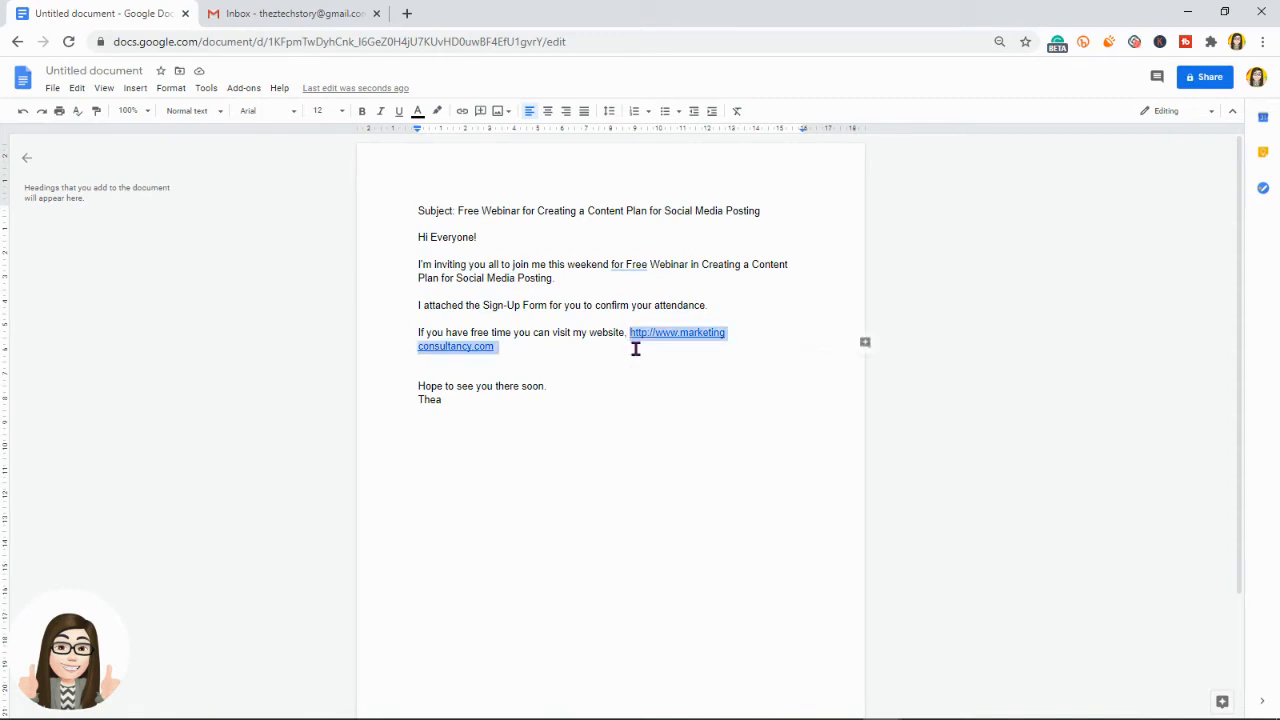
key(BackSpace)
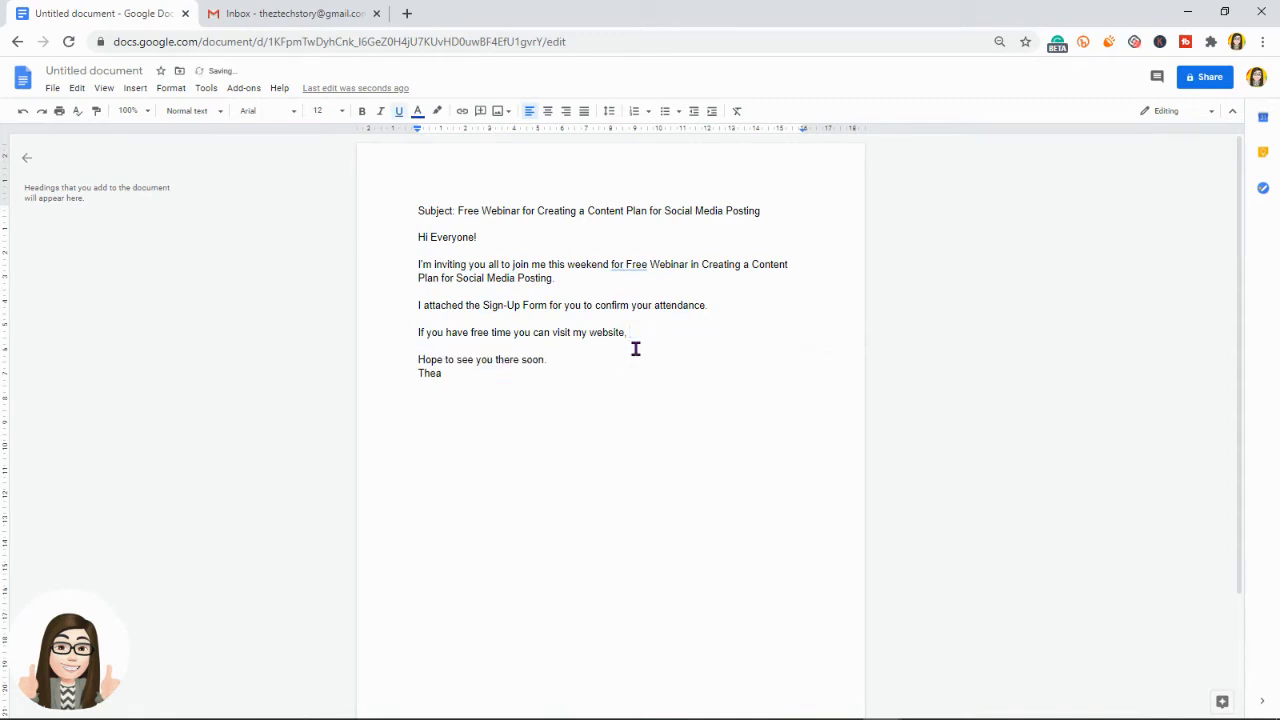
text(ww)
text(w.marketingconsultancy.com.)
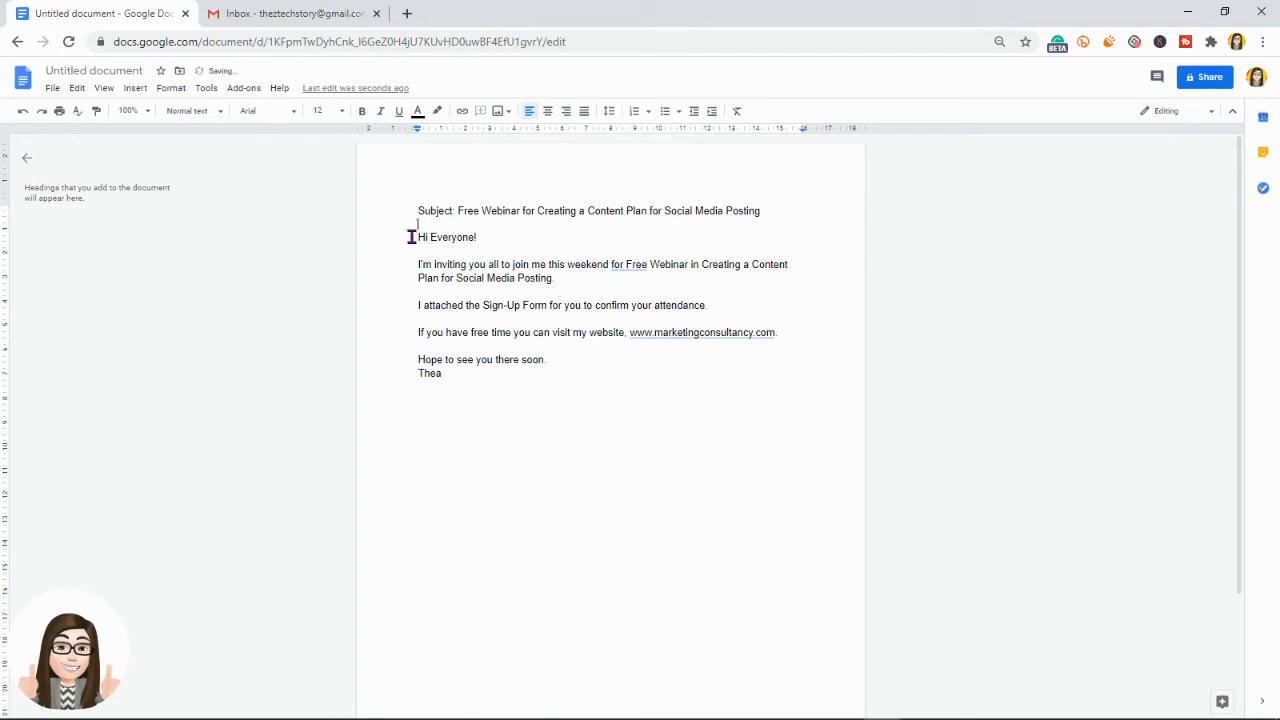
drag(411, 234, 480, 380)
key(ctrl+c)
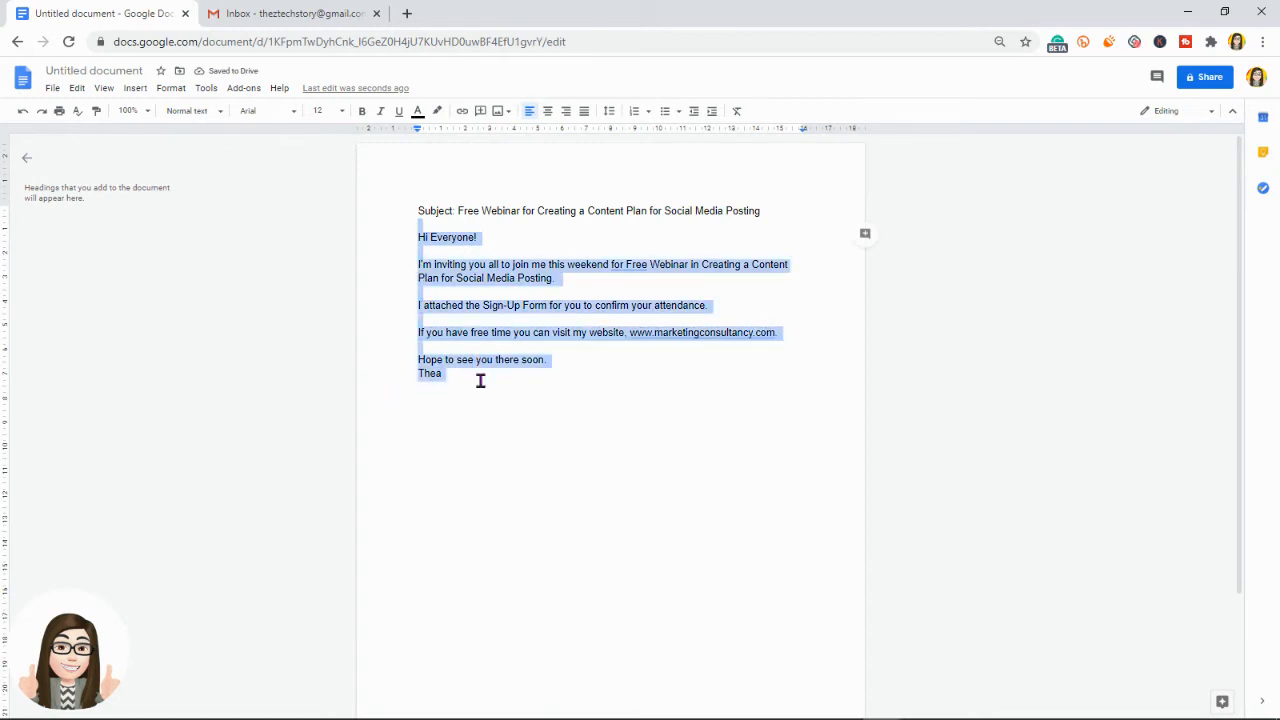
click(216, 14)
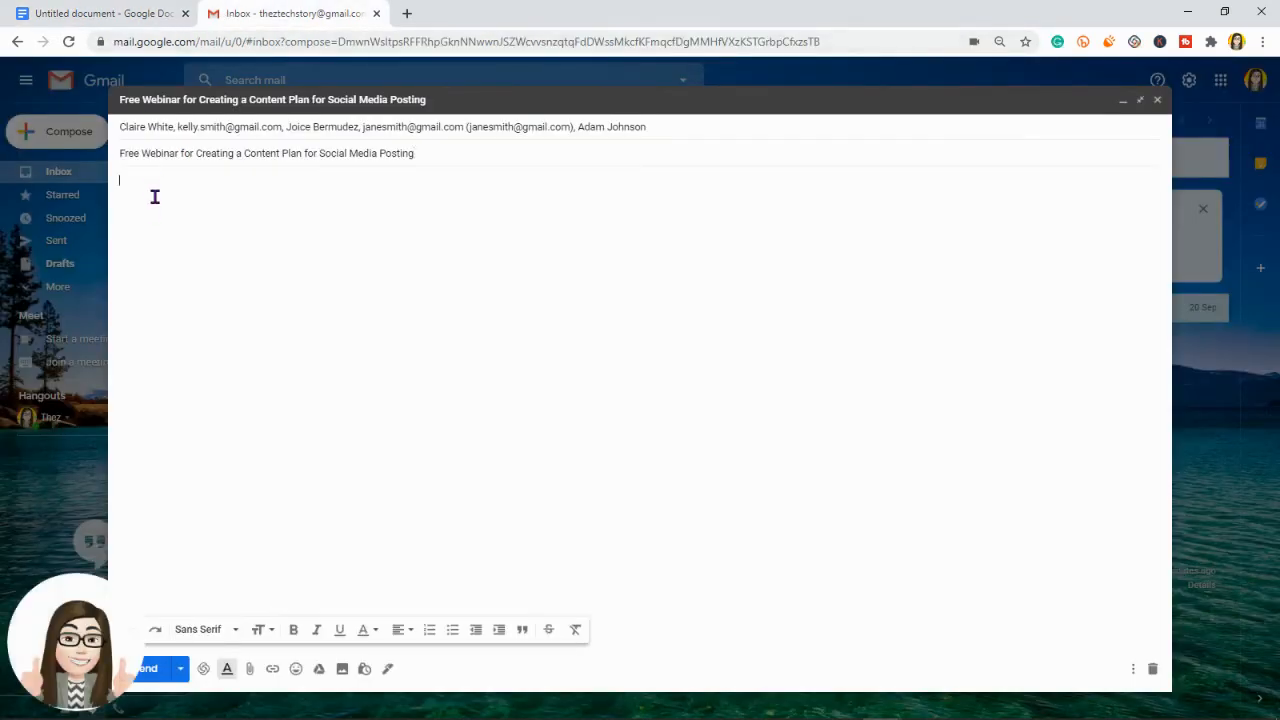
Step: Paste the letter into the body and add a blank line before 'Hope to see you there soon.'
key(ctrl+v)
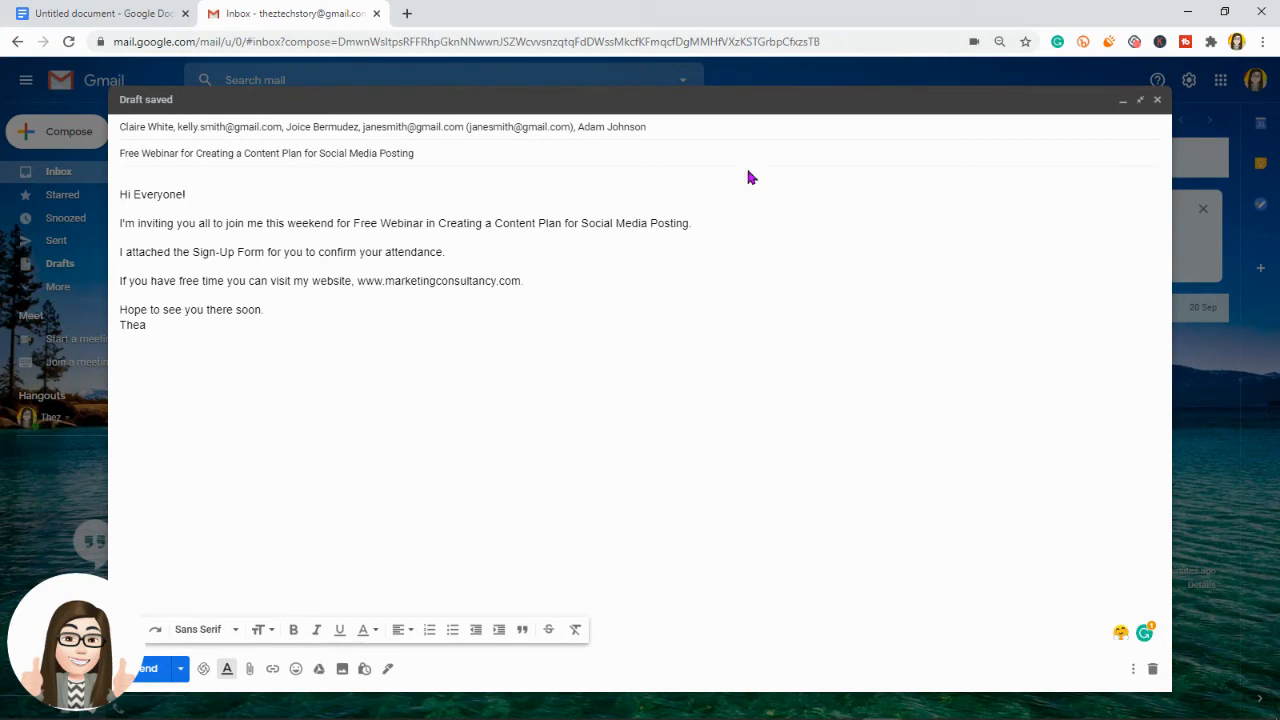
key(Return)
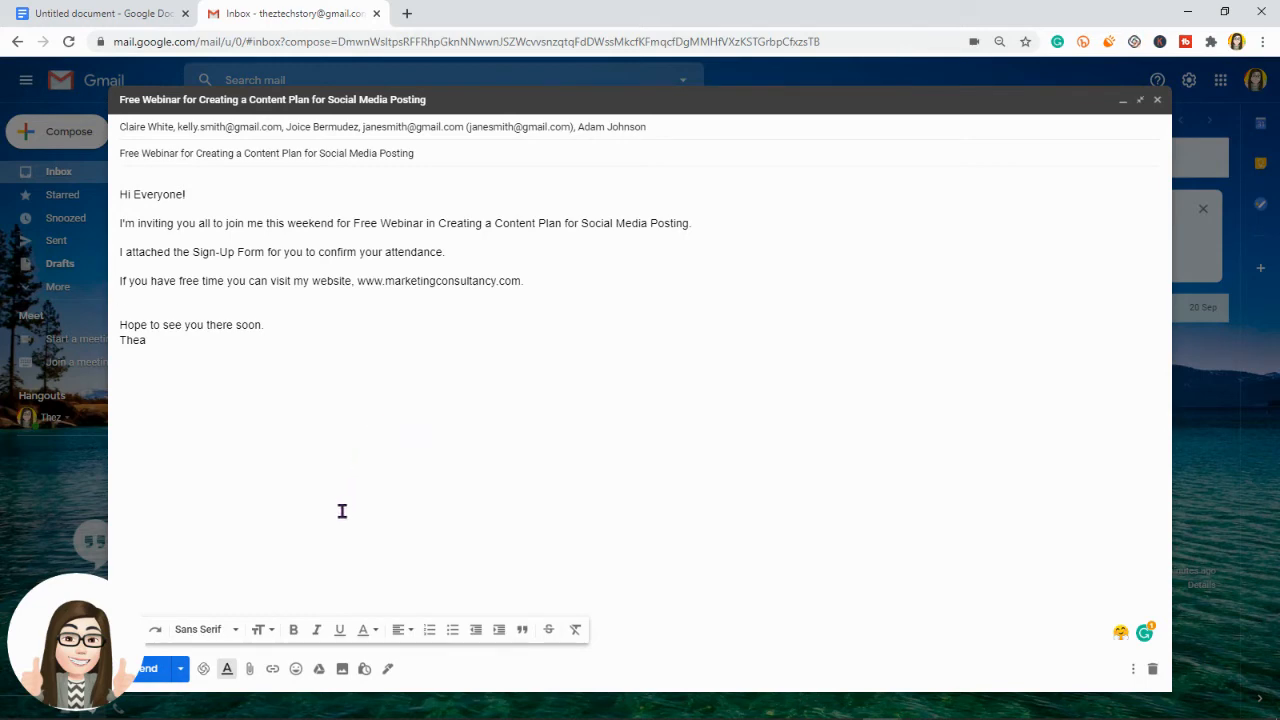
Step: Attach Sign Up Form.pdf from Downloads, dismissing the Google Drive notice
click(249, 676)
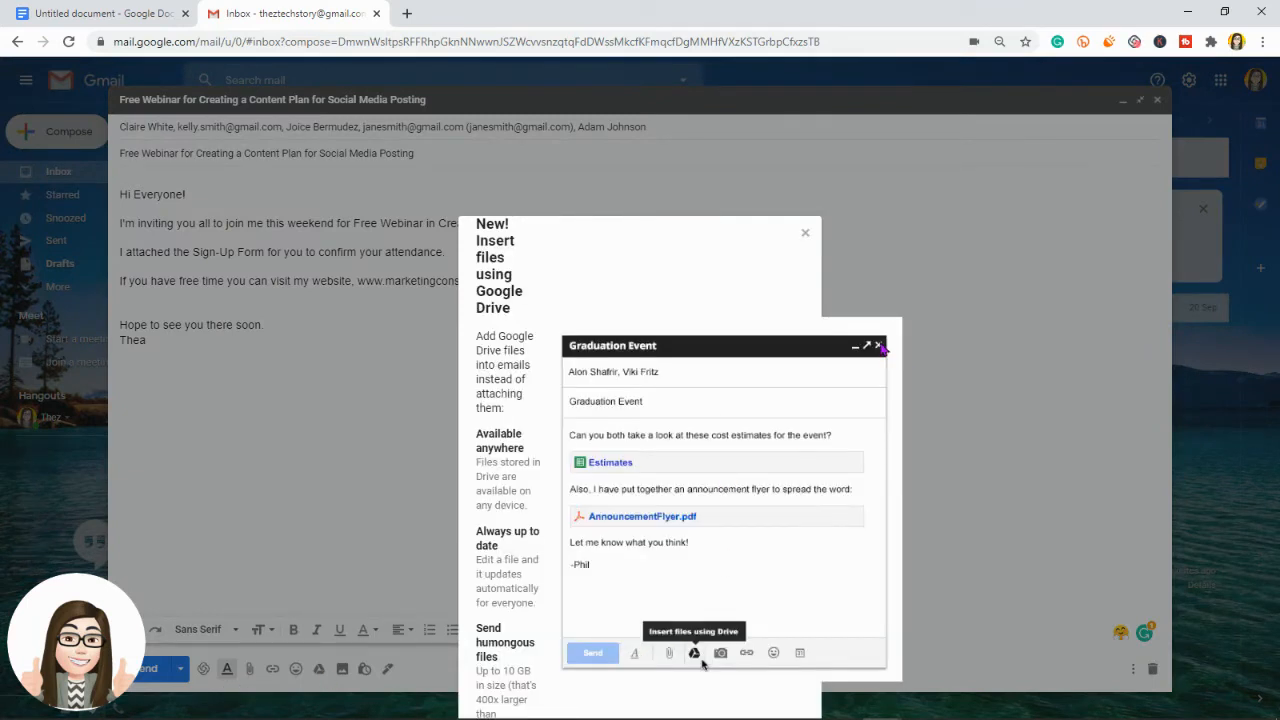
click(805, 233)
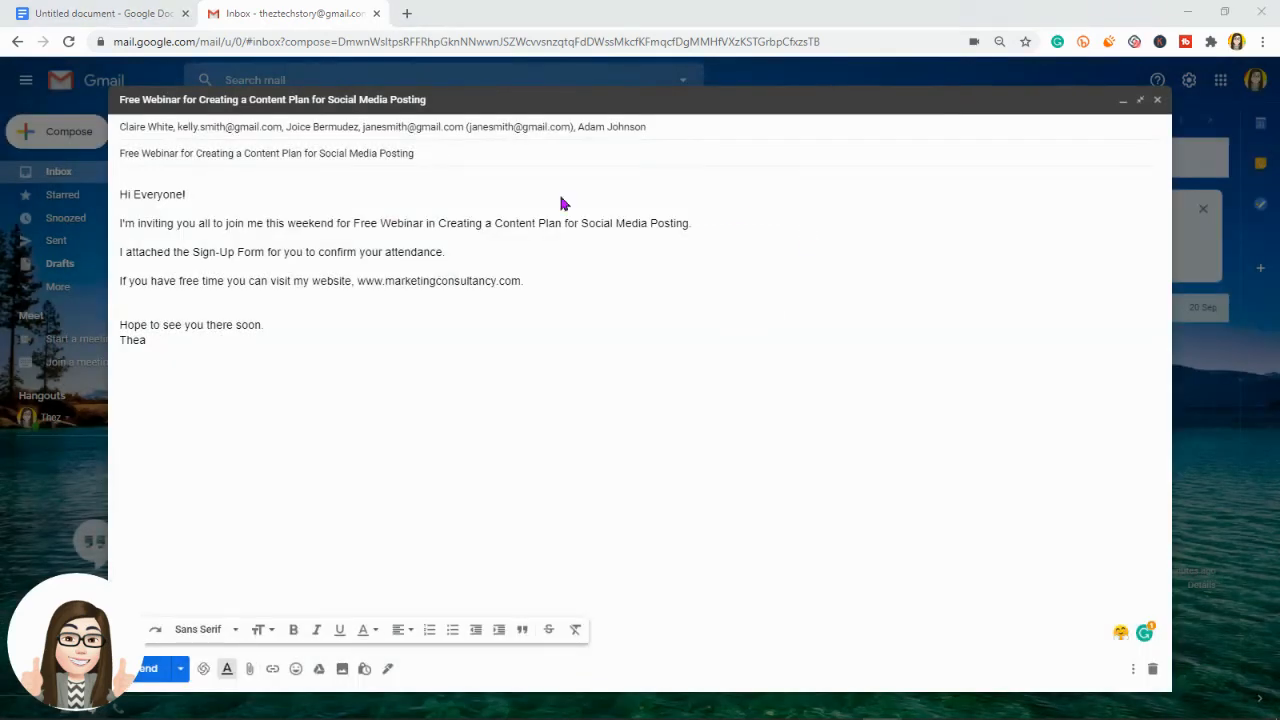
click(249, 668)
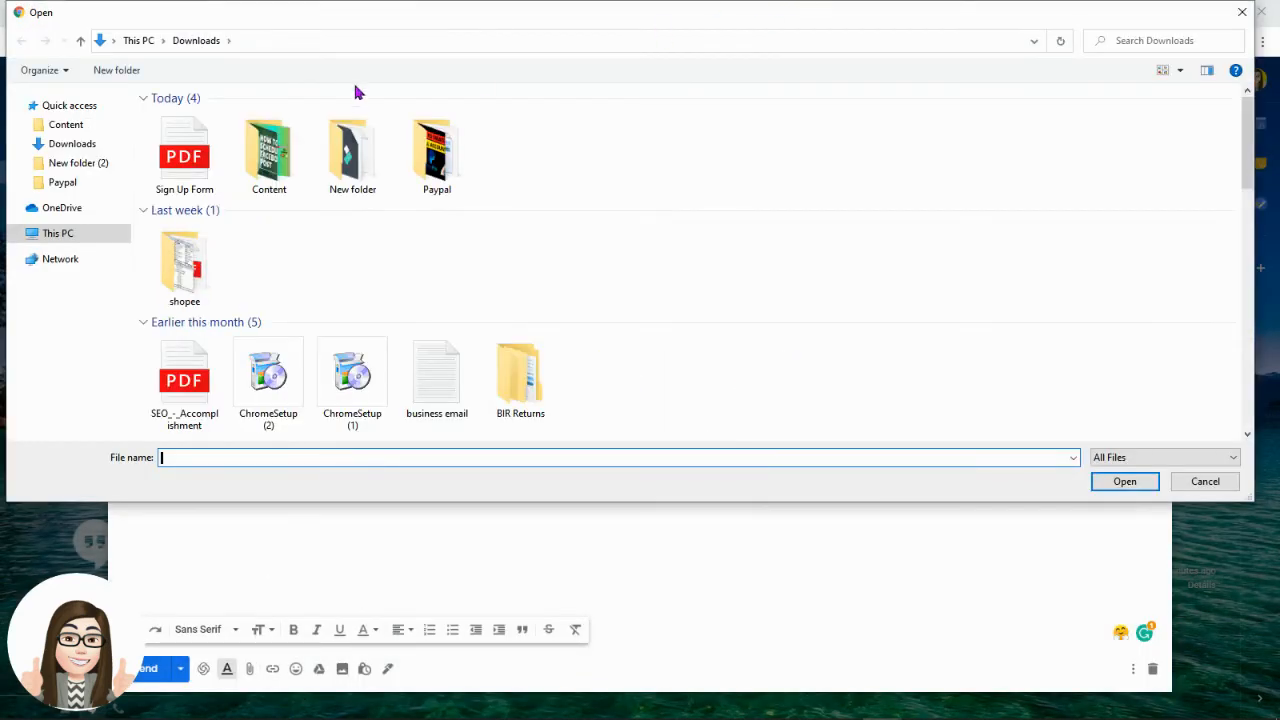
click(185, 155)
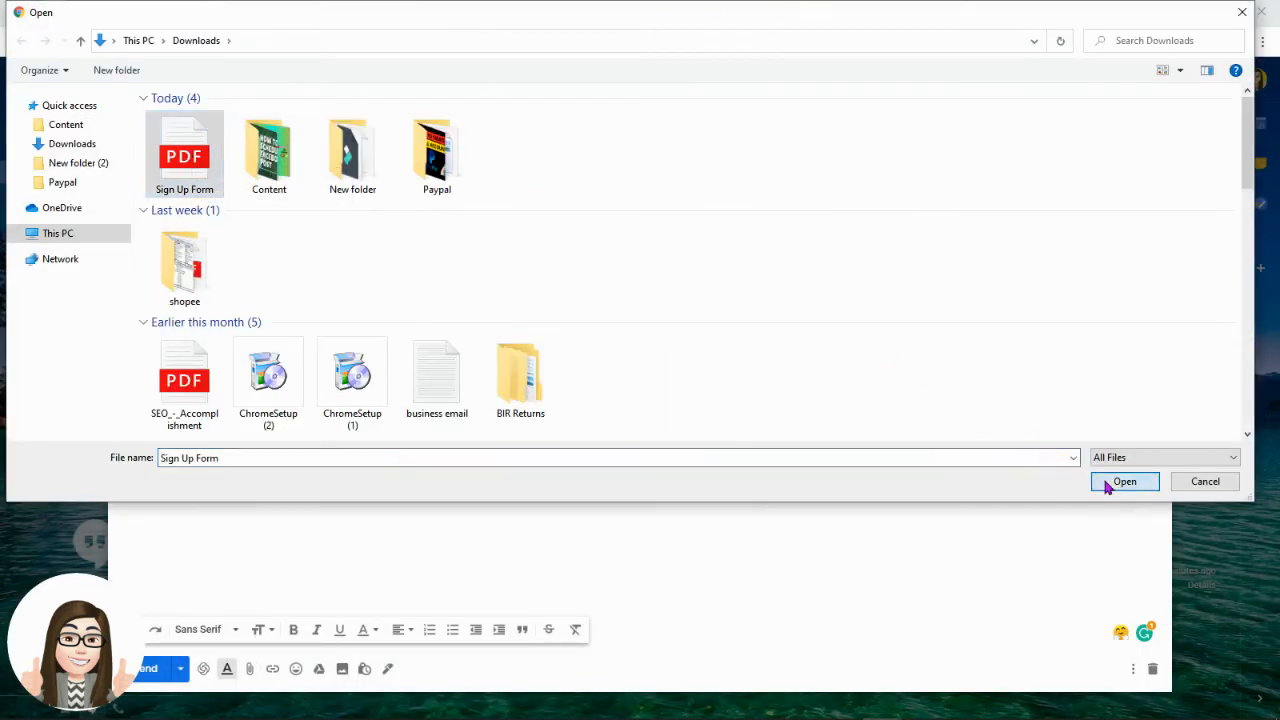
click(1124, 482)
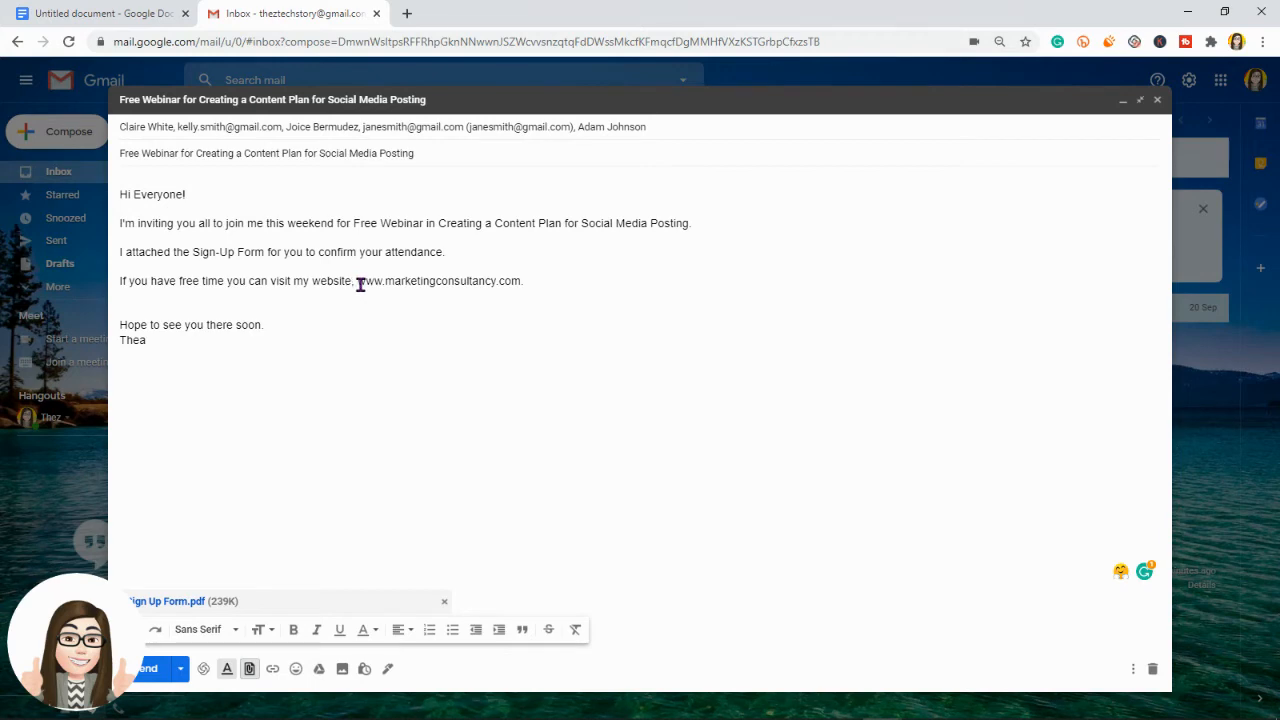
drag(357, 283, 521, 281)
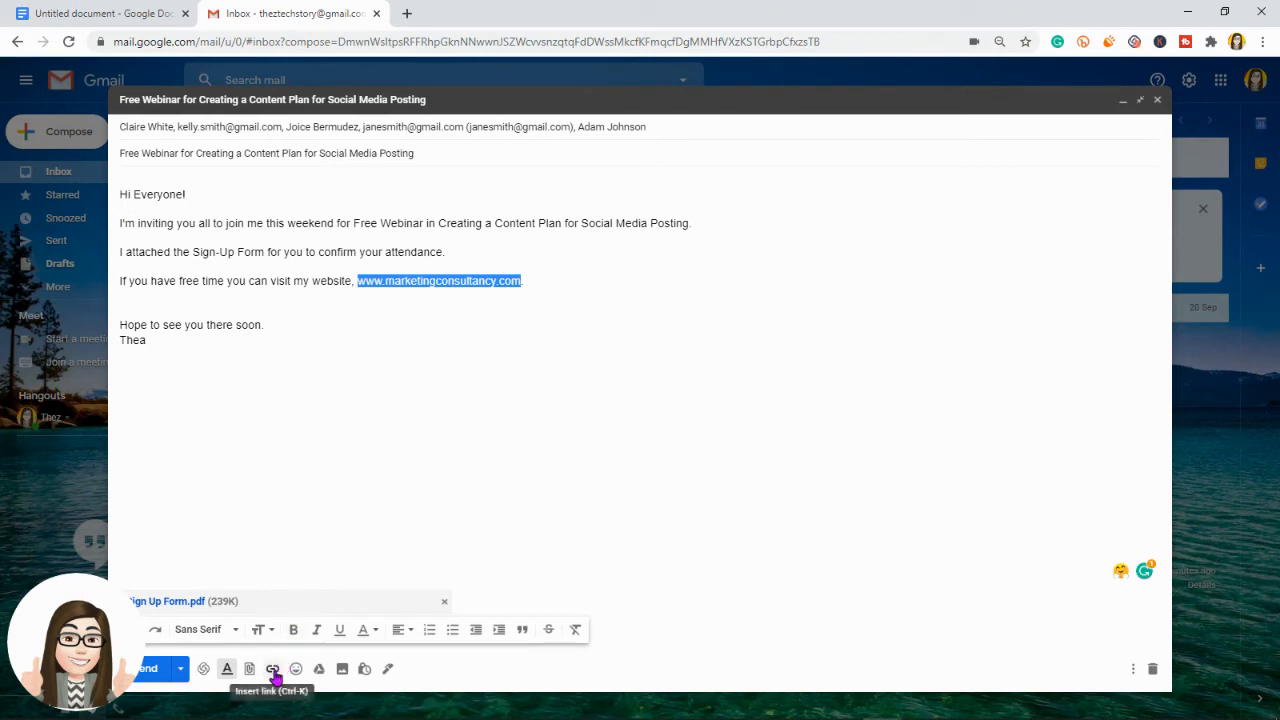
click(272, 669)
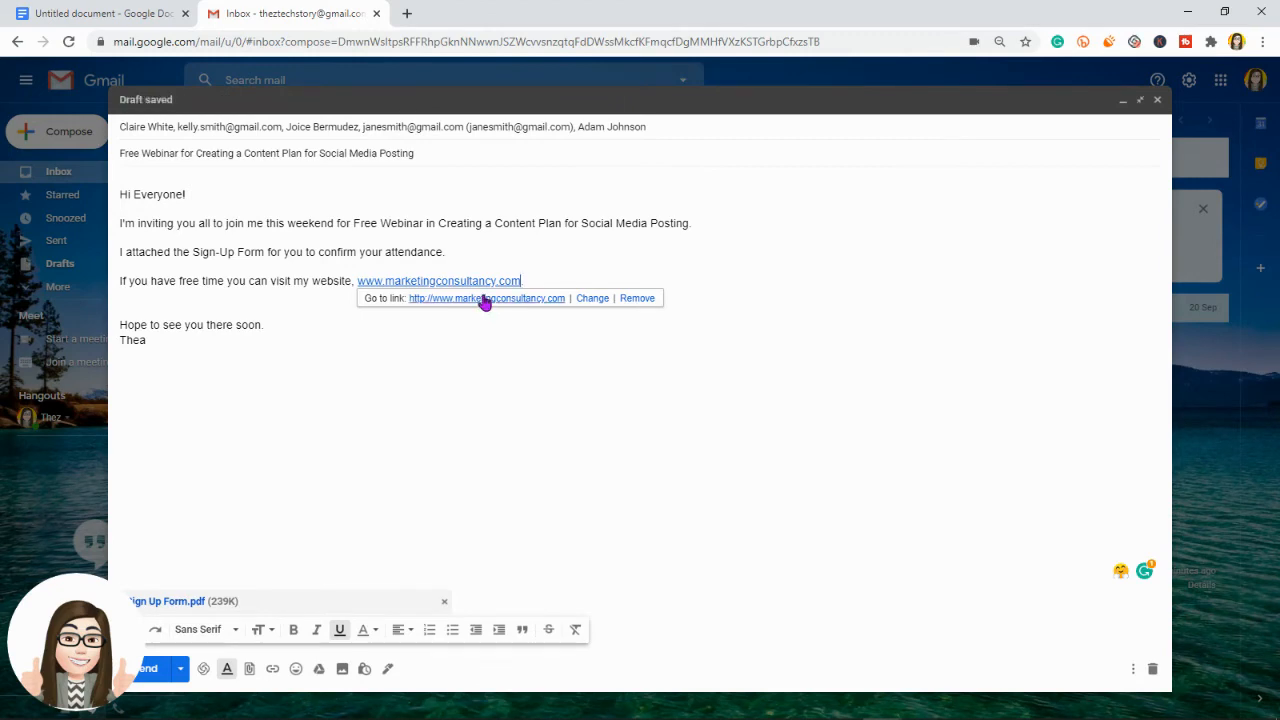
click(484, 299)
click(566, 14)
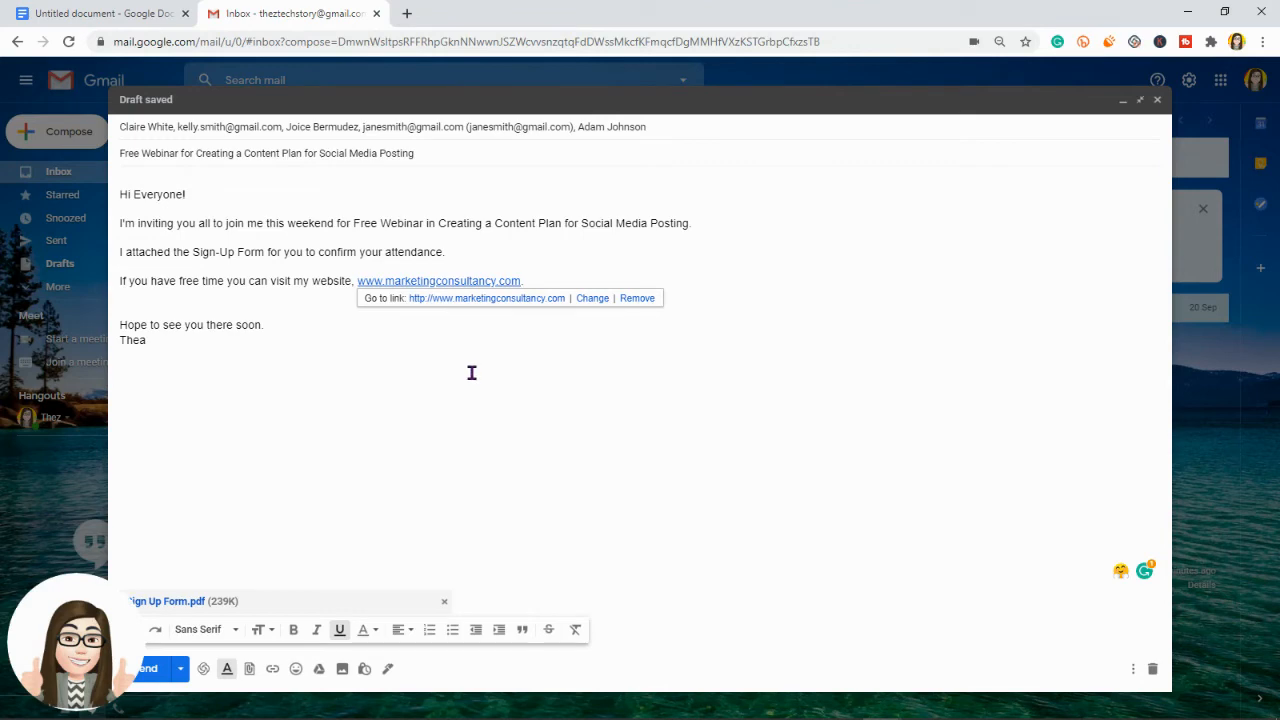
Step: Change the website link's display text to 'Marketing Consultancy'
click(590, 299)
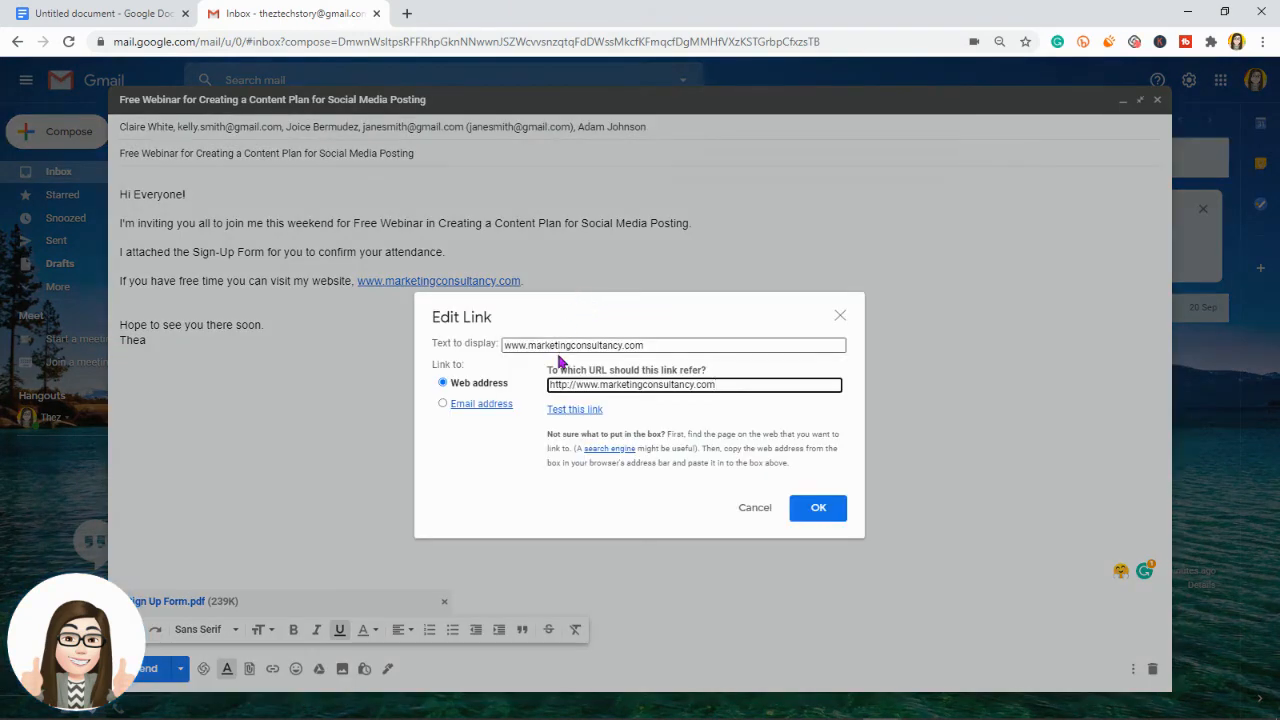
drag(654, 346, 474, 356)
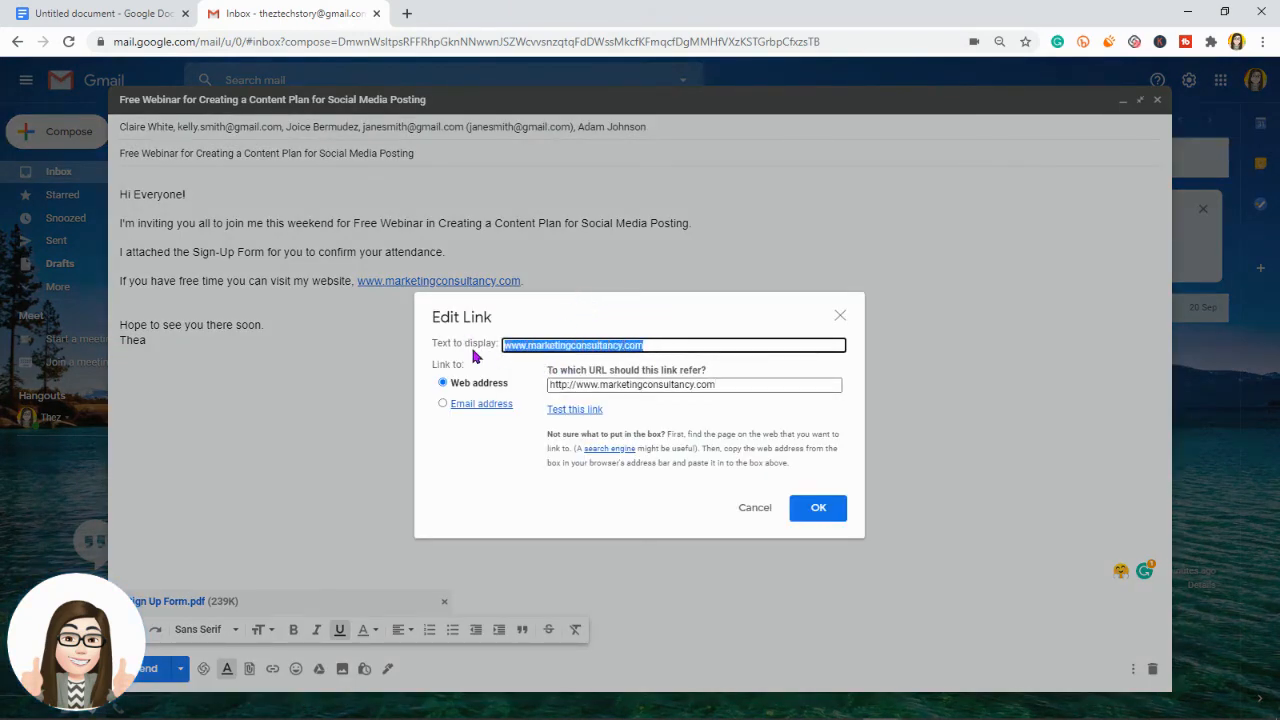
key(BackSpace)
text(Ma)
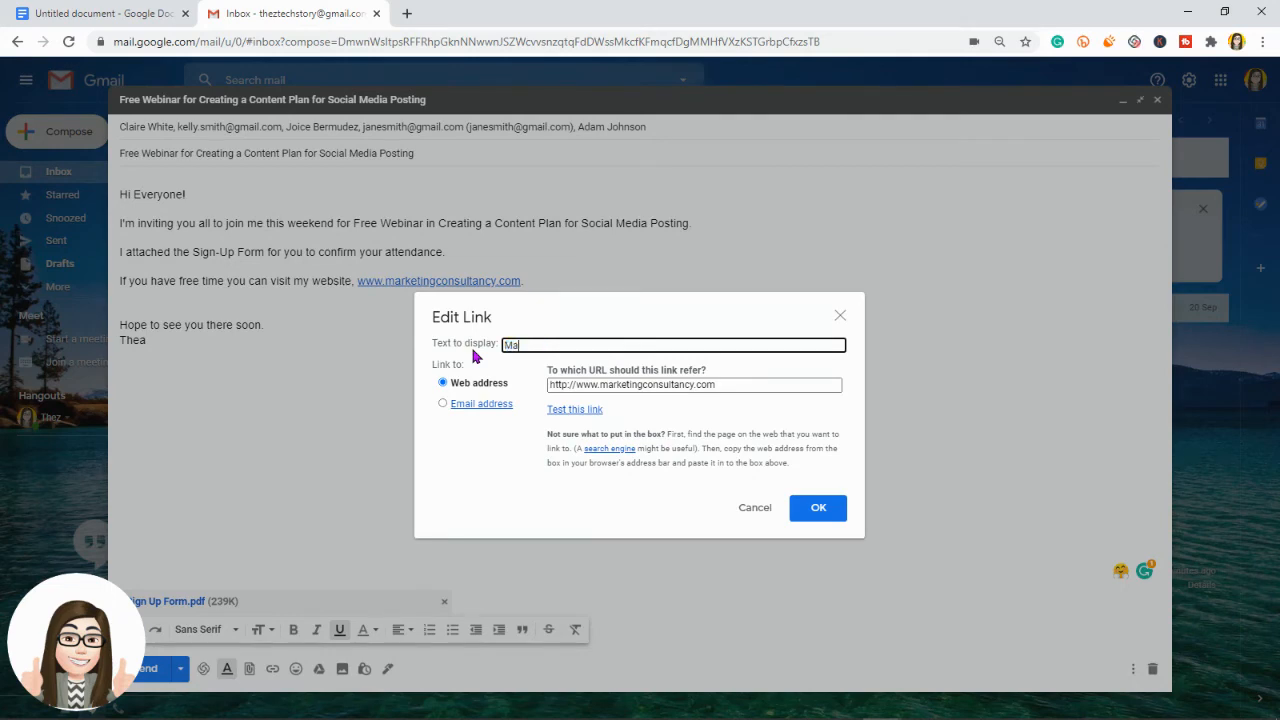
text(rketing Consu)
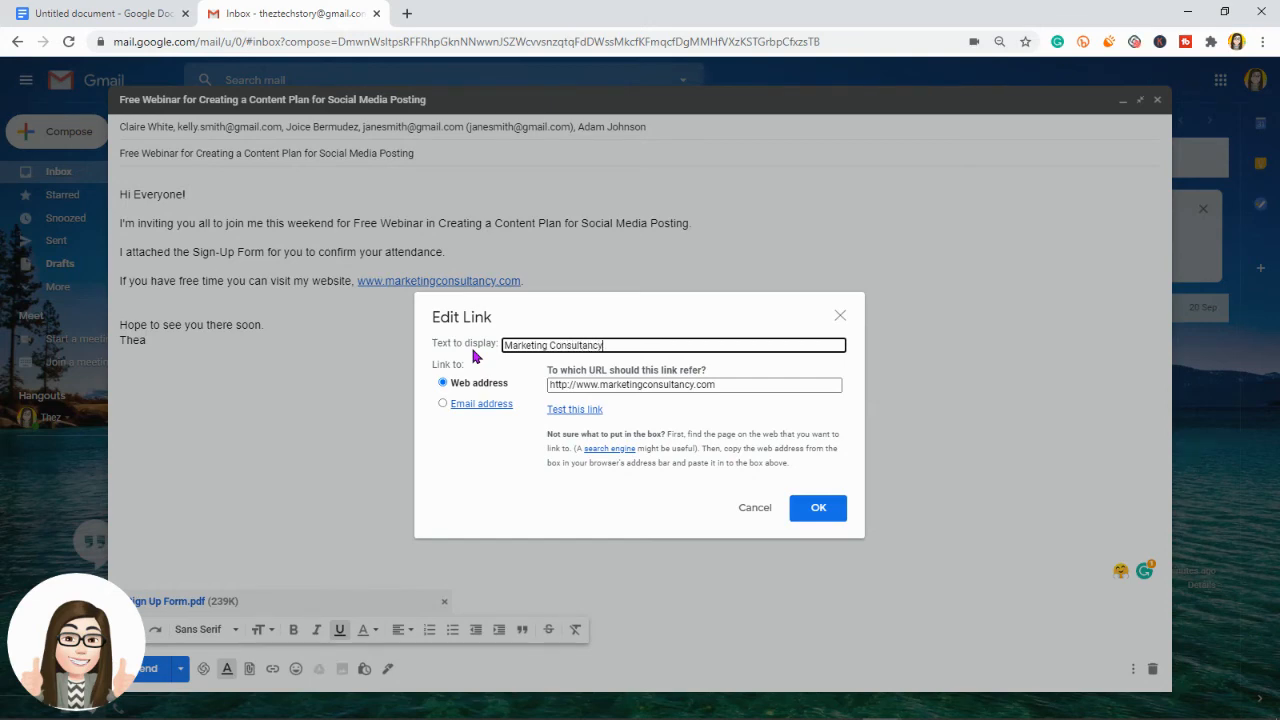
text(ltancy)
click(830, 507)
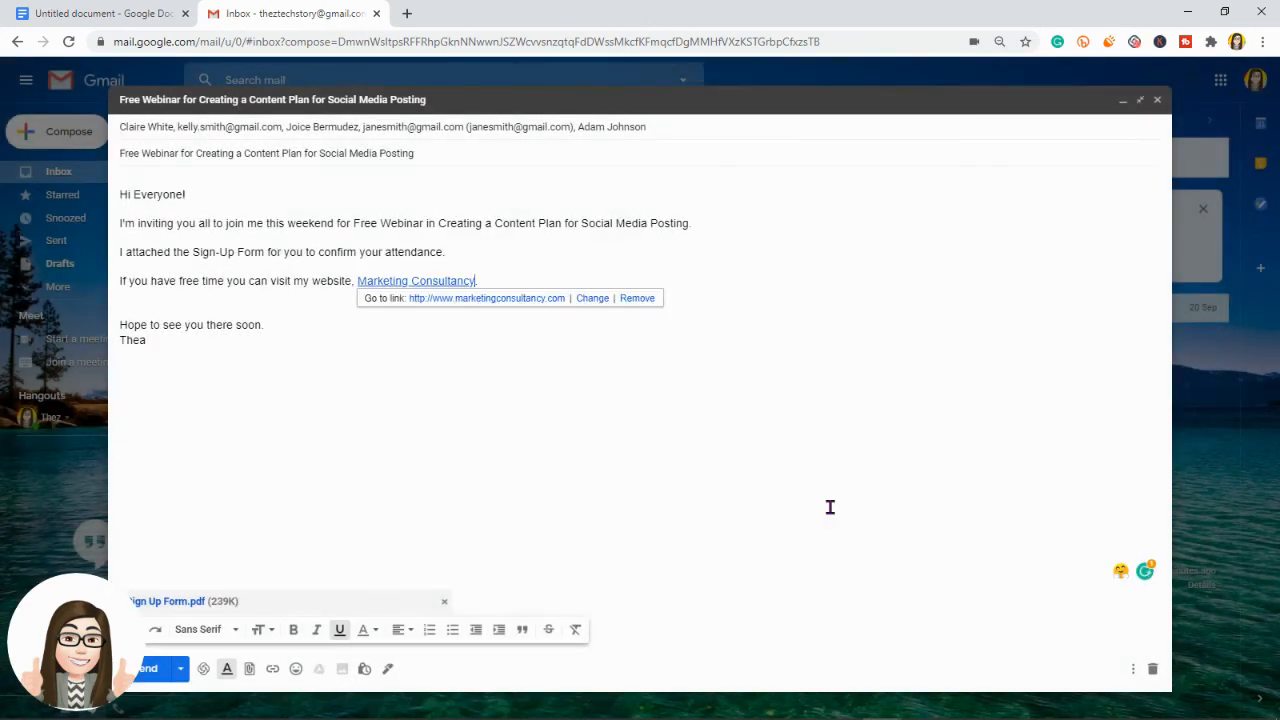
click(460, 398)
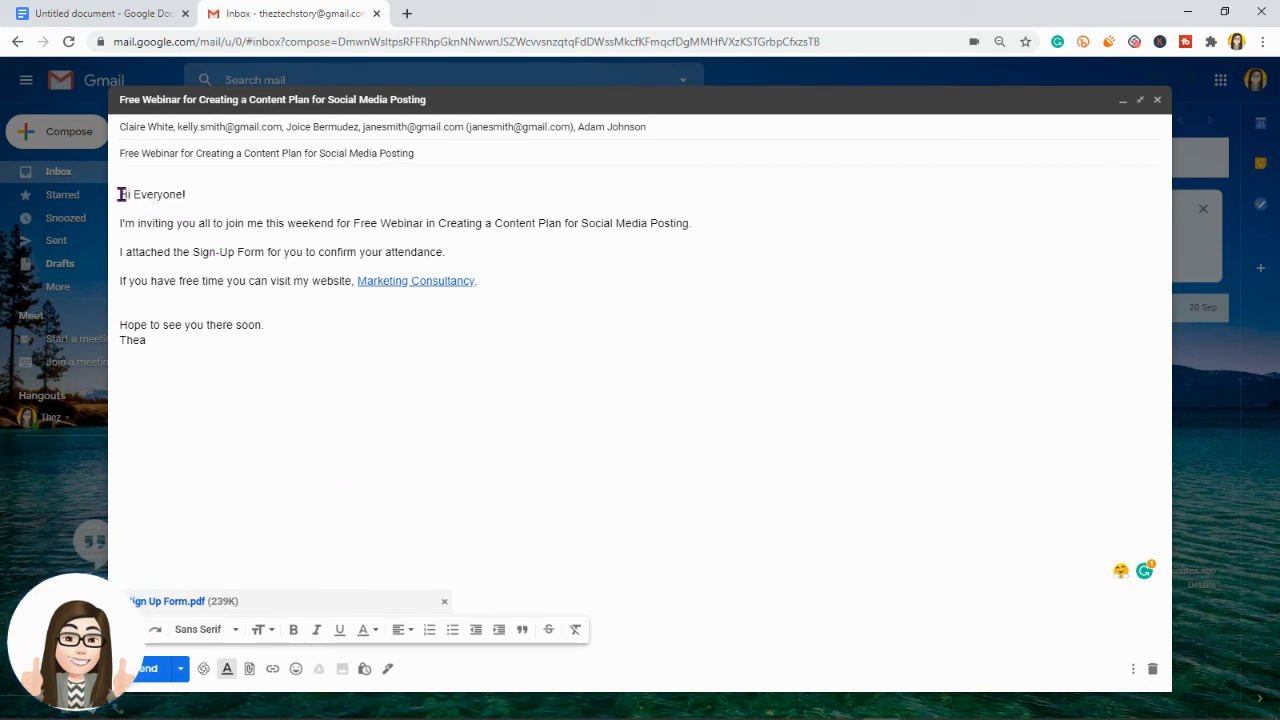
Step: Select the whole body and, after trying Small, Normal and Huge, set it to Large
drag(121, 194, 308, 357)
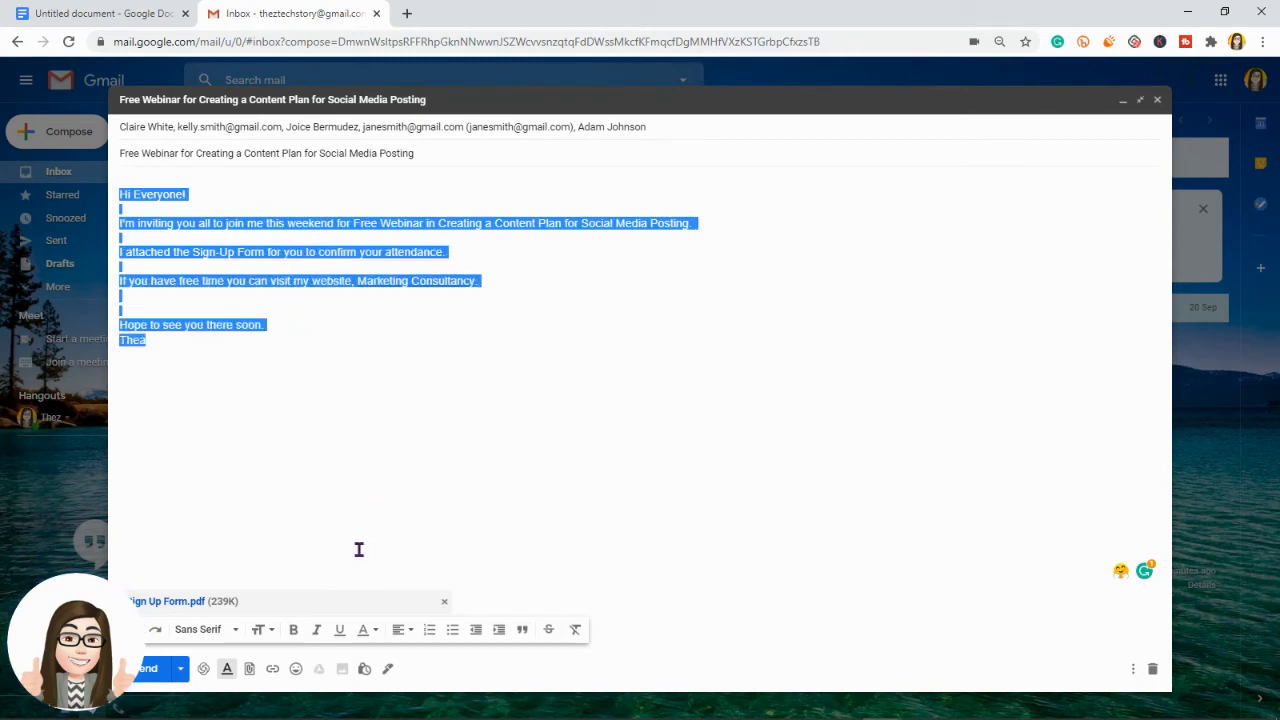
click(266, 630)
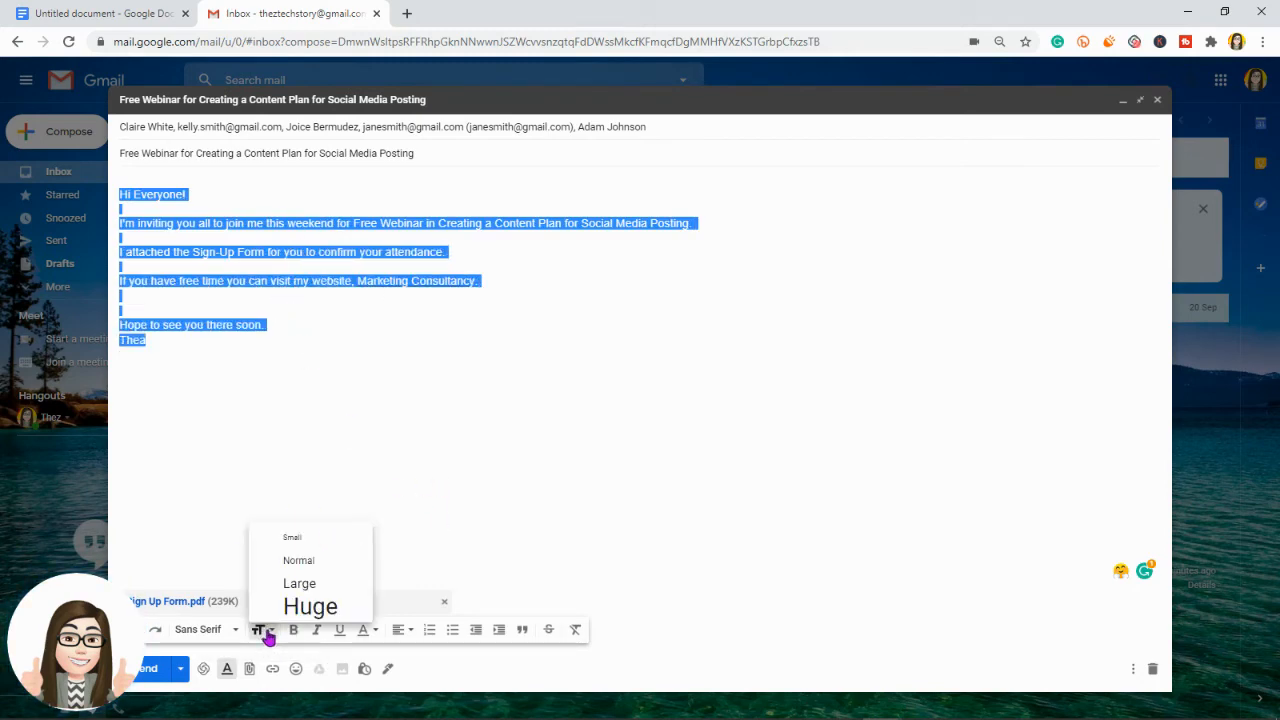
click(303, 540)
click(266, 632)
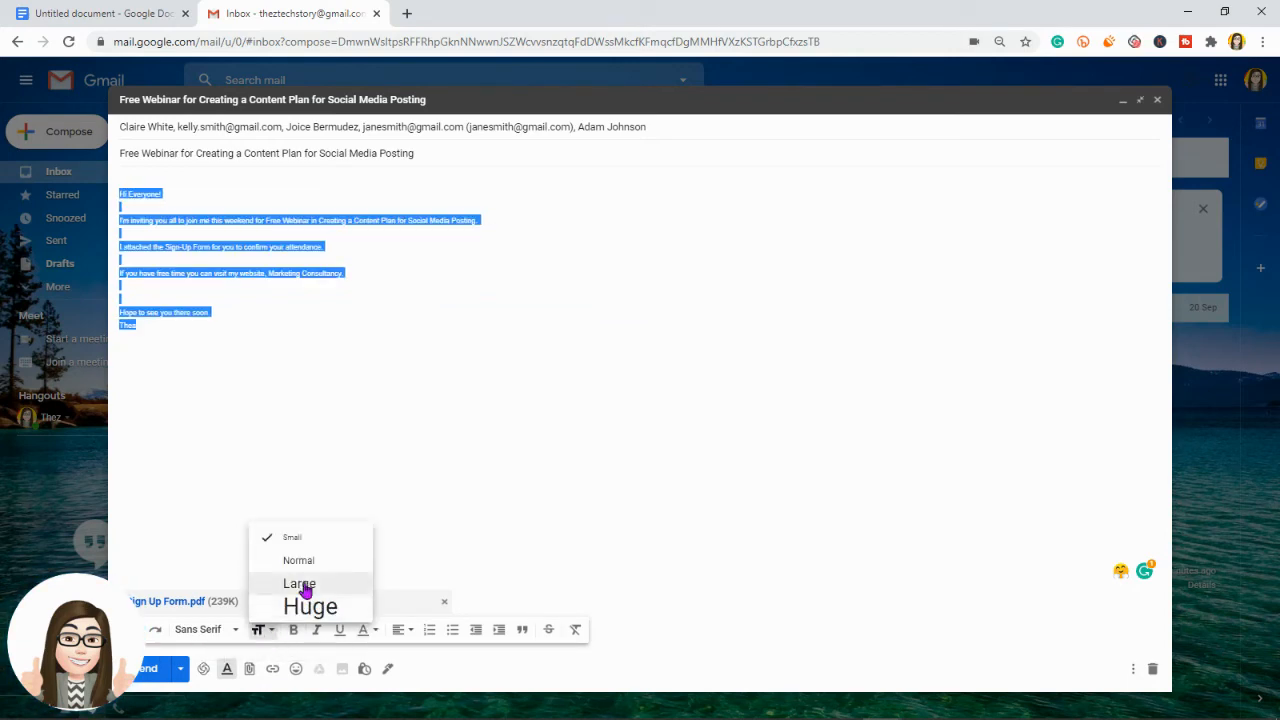
click(300, 560)
click(266, 631)
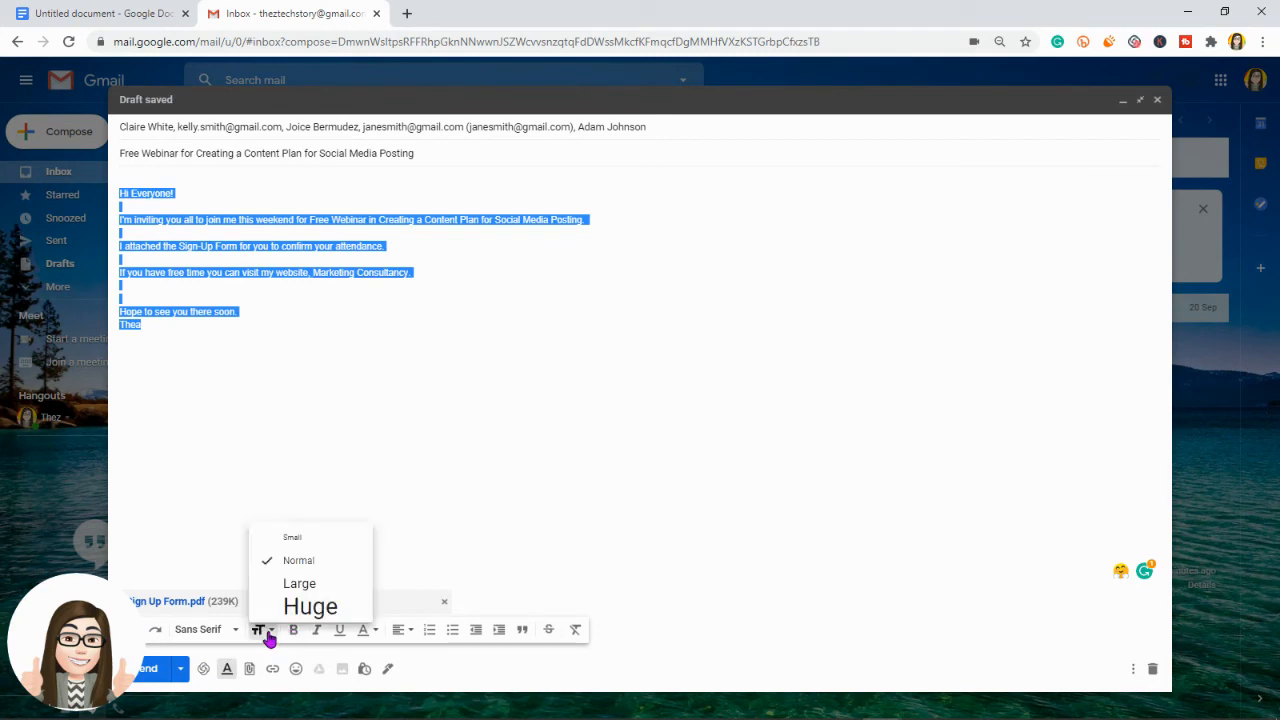
click(293, 584)
click(268, 630)
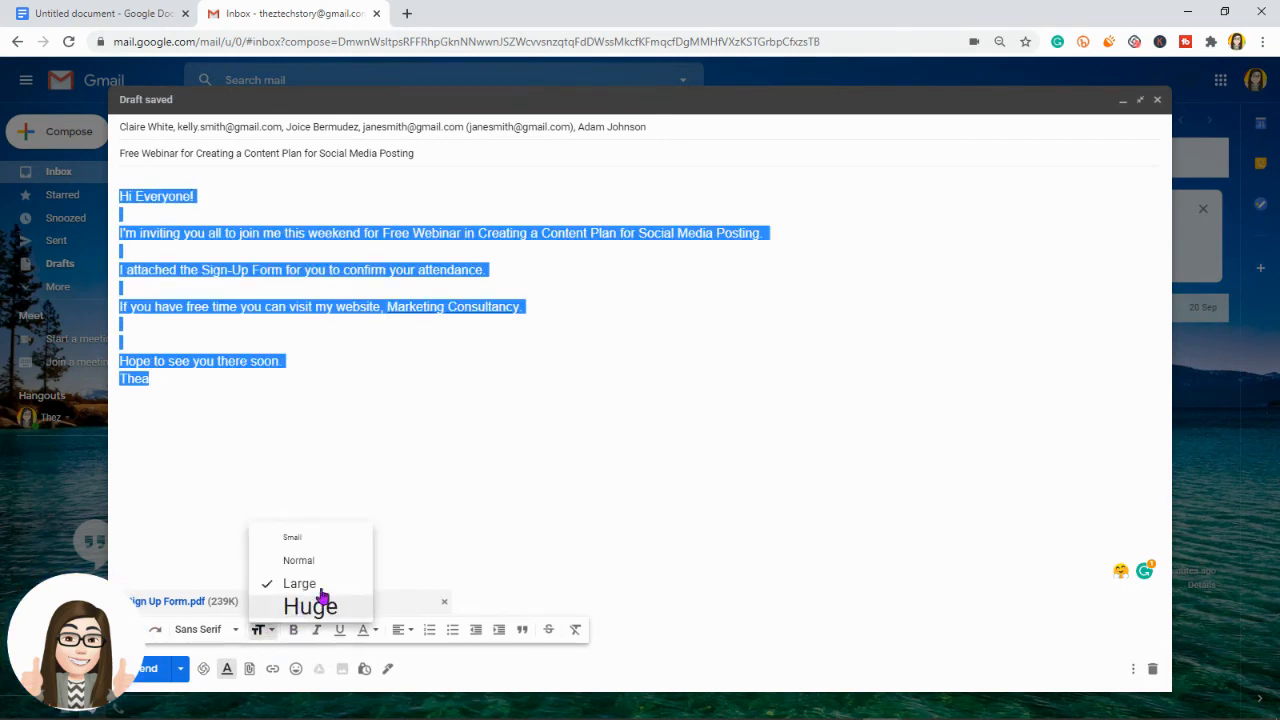
click(314, 605)
click(268, 630)
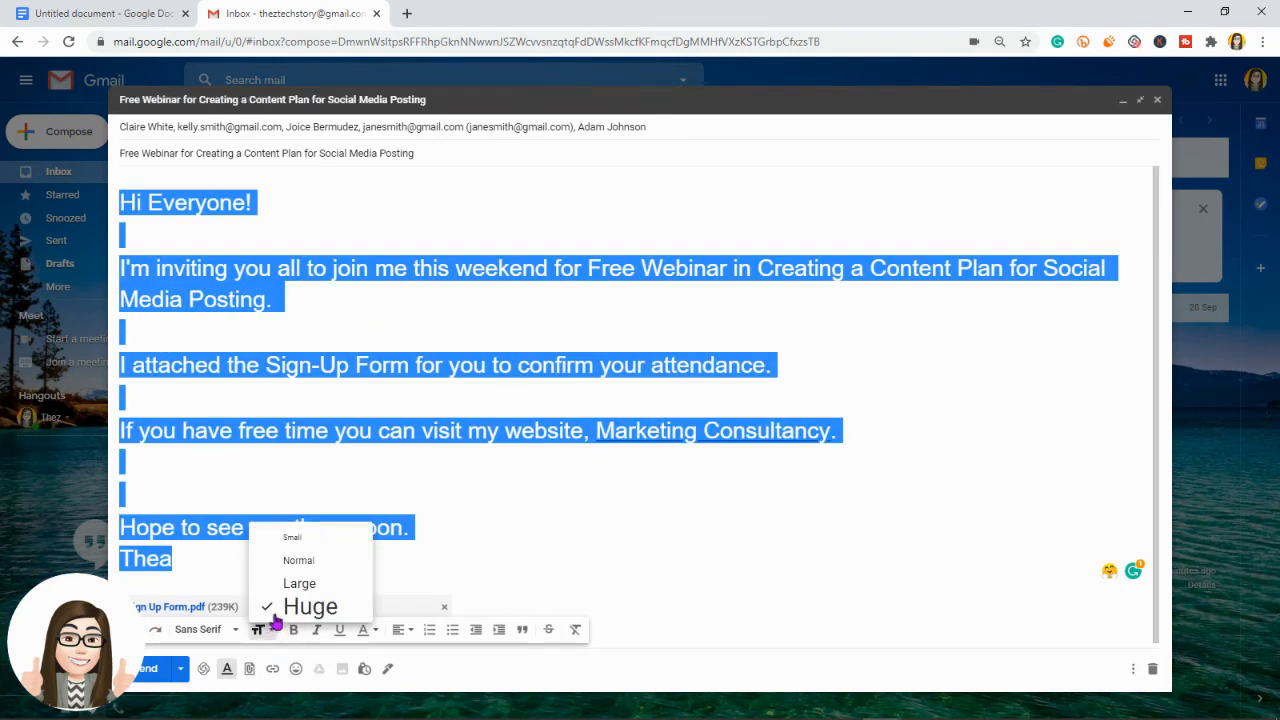
click(292, 537)
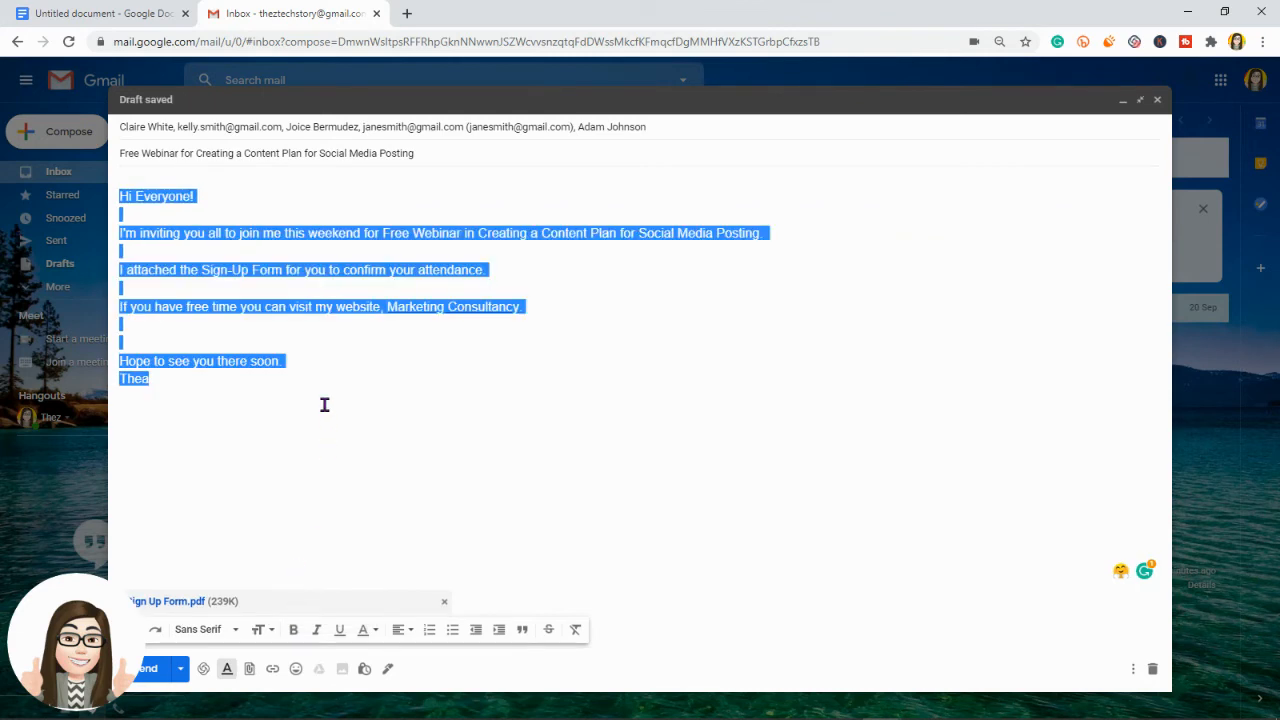
Step: Switch the body font to Georgia
click(234, 632)
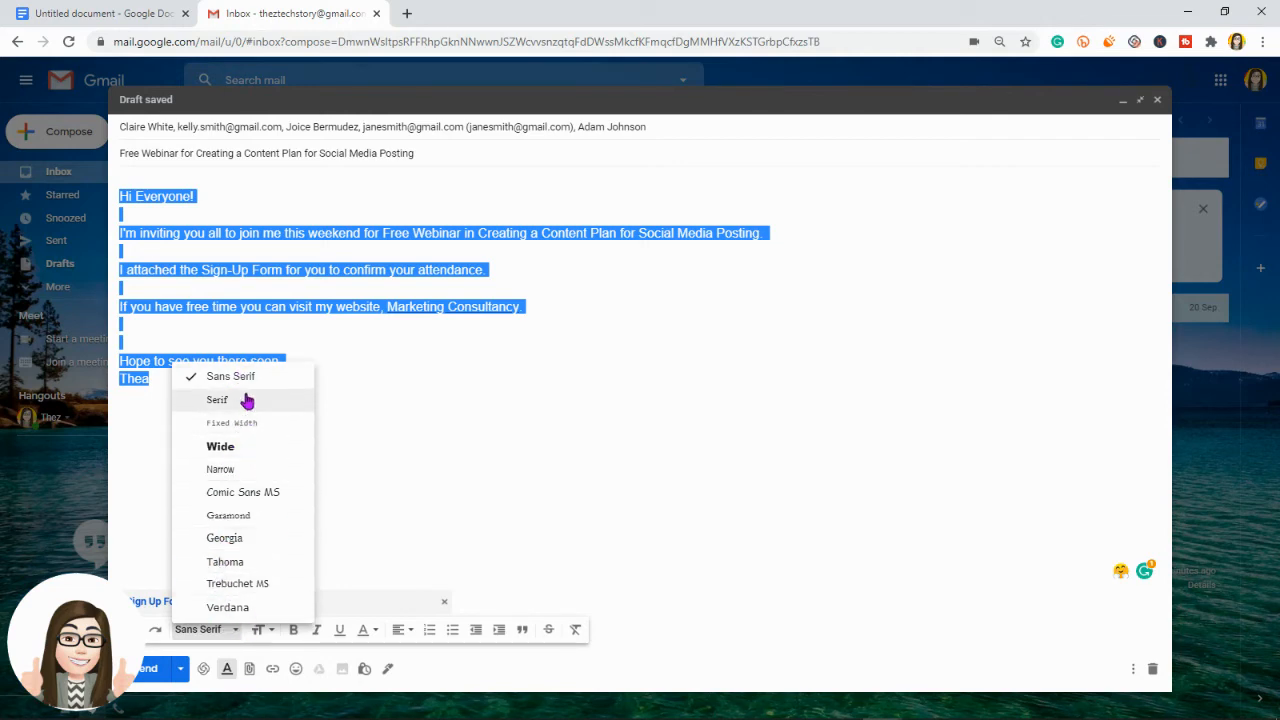
click(230, 538)
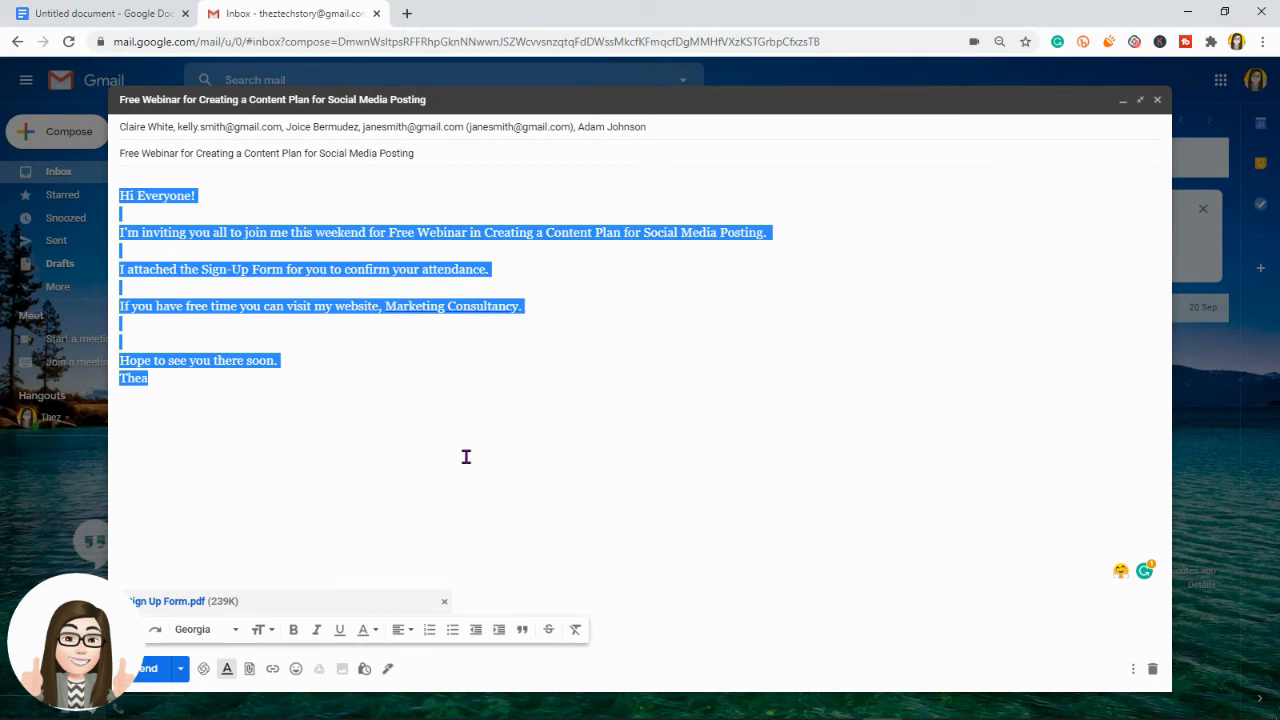
click(511, 274)
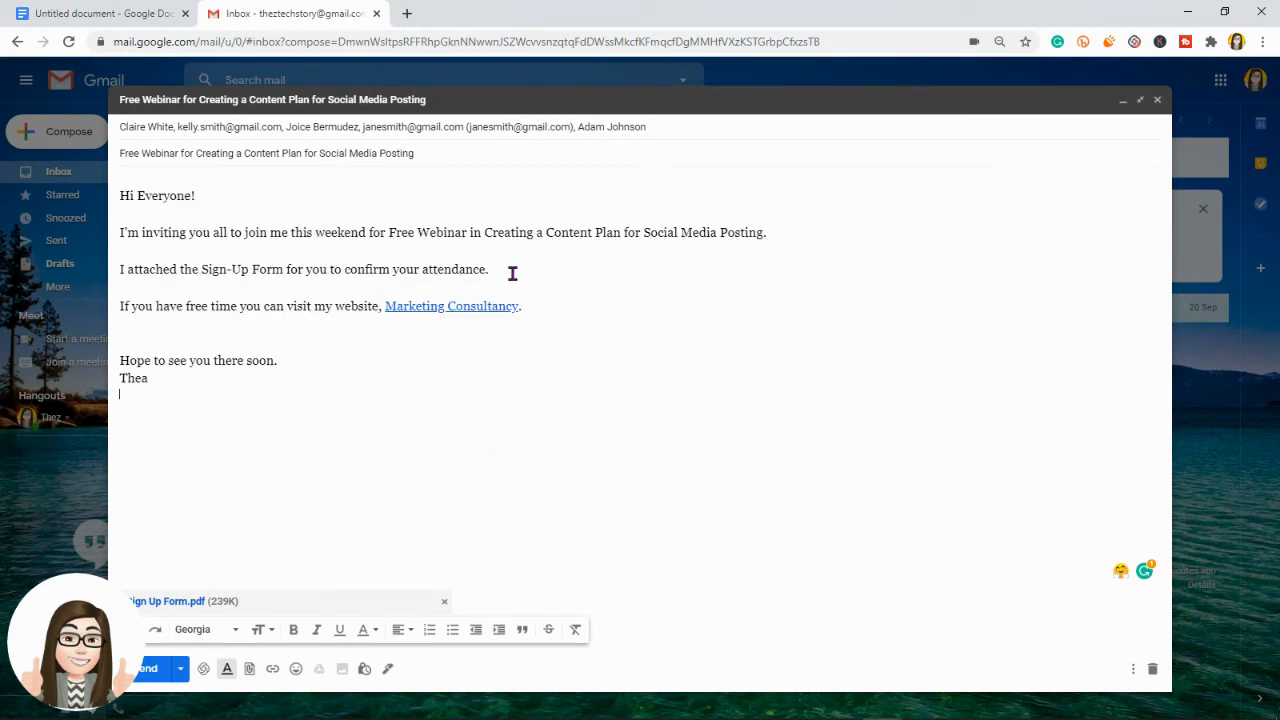
click(612, 477)
Step: Colour the whole webinar title dark green, including its first letters missed at first
drag(392, 233, 761, 238)
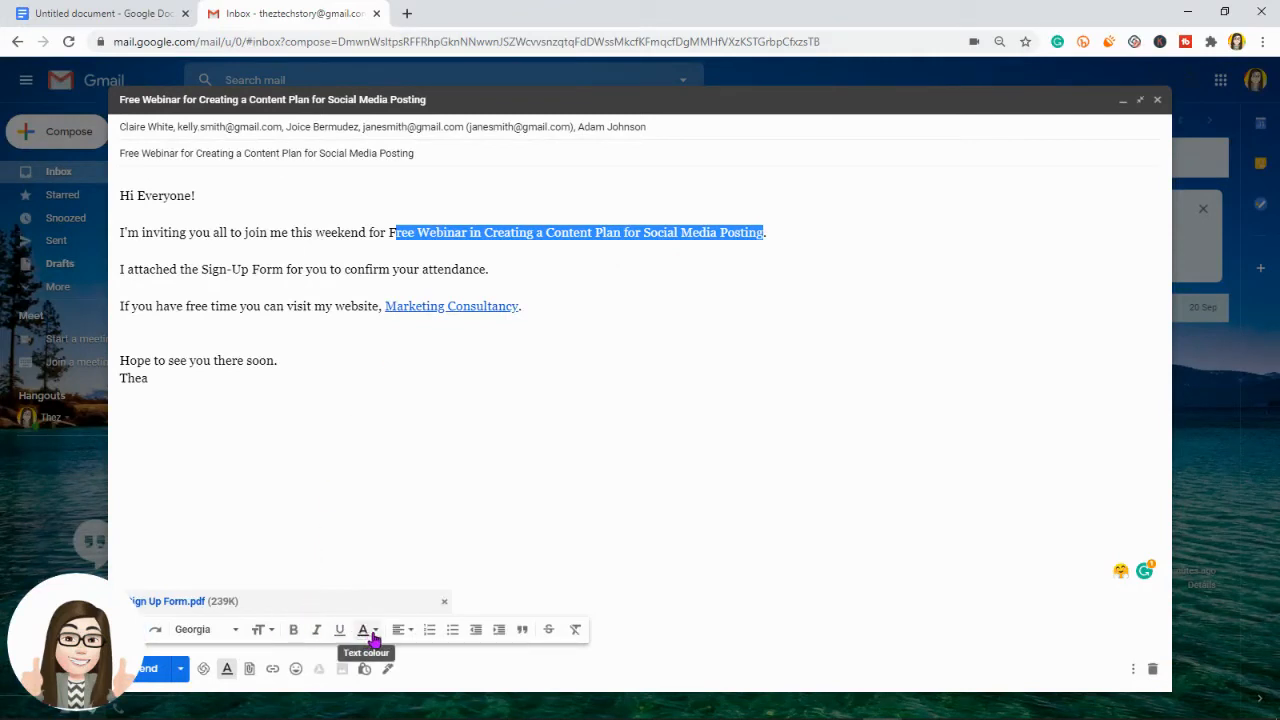
click(366, 634)
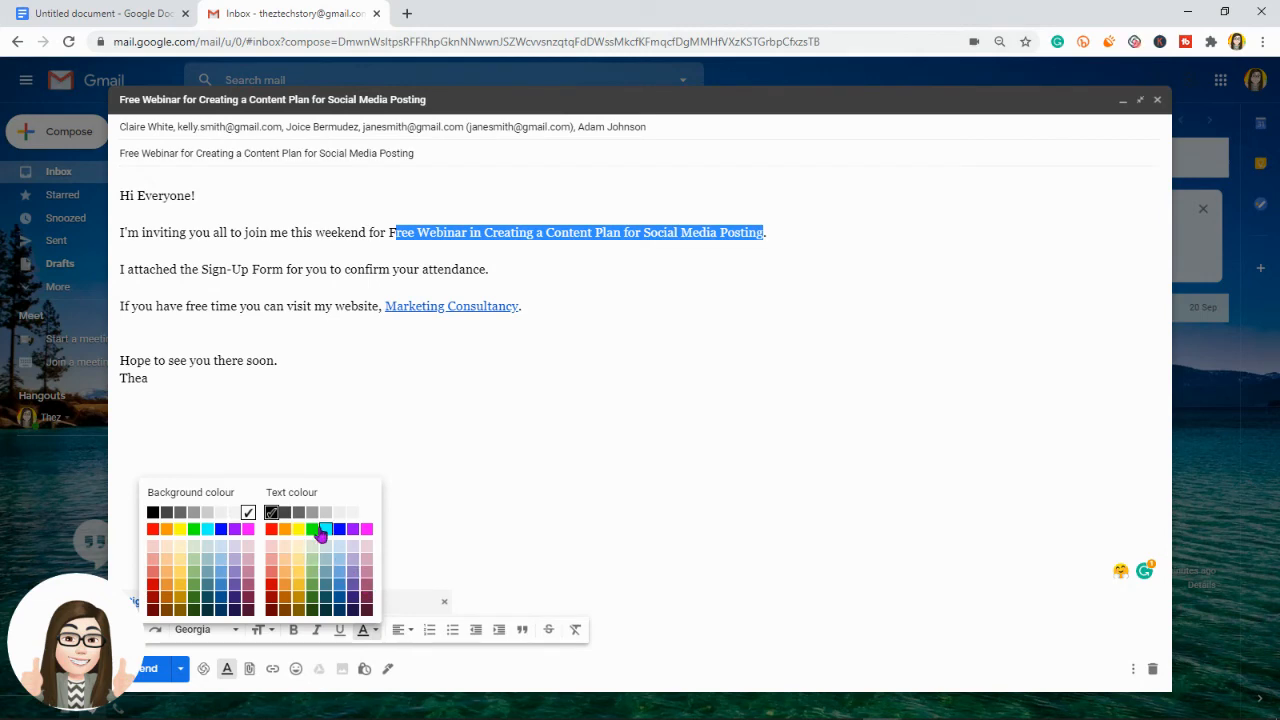
click(313, 601)
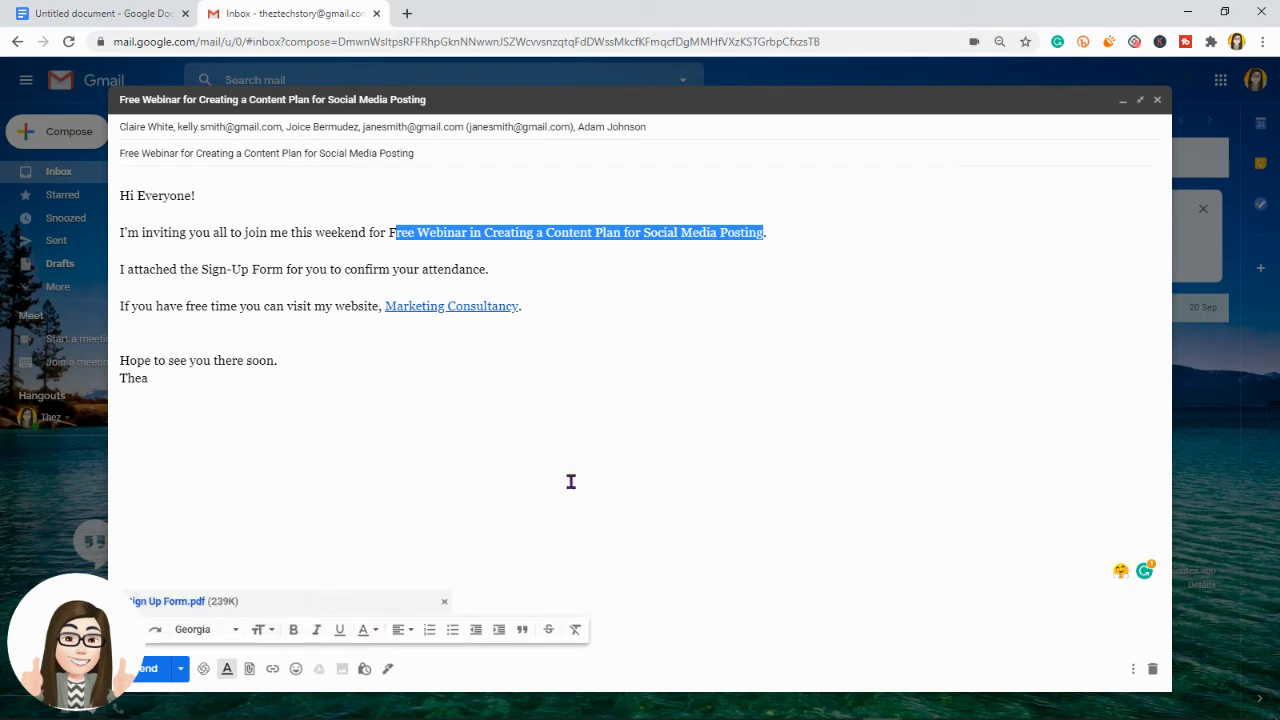
click(591, 397)
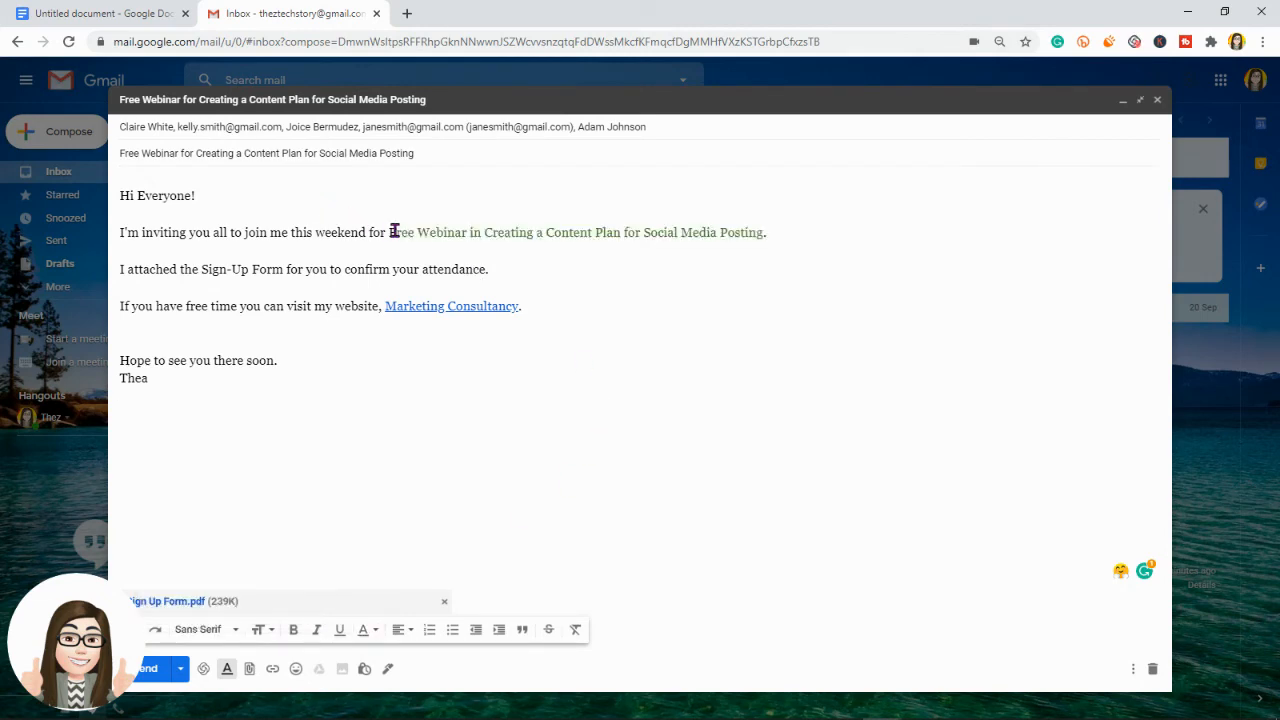
drag(388, 232, 401, 232)
click(364, 630)
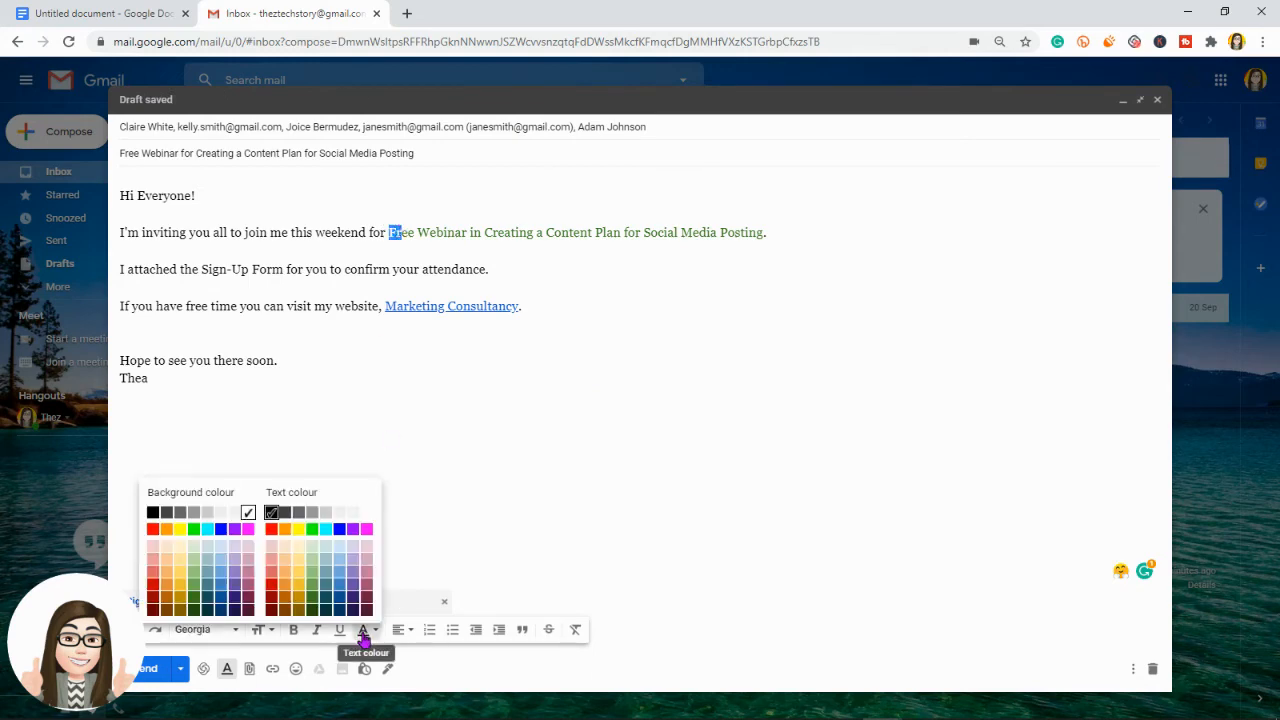
click(313, 597)
click(520, 440)
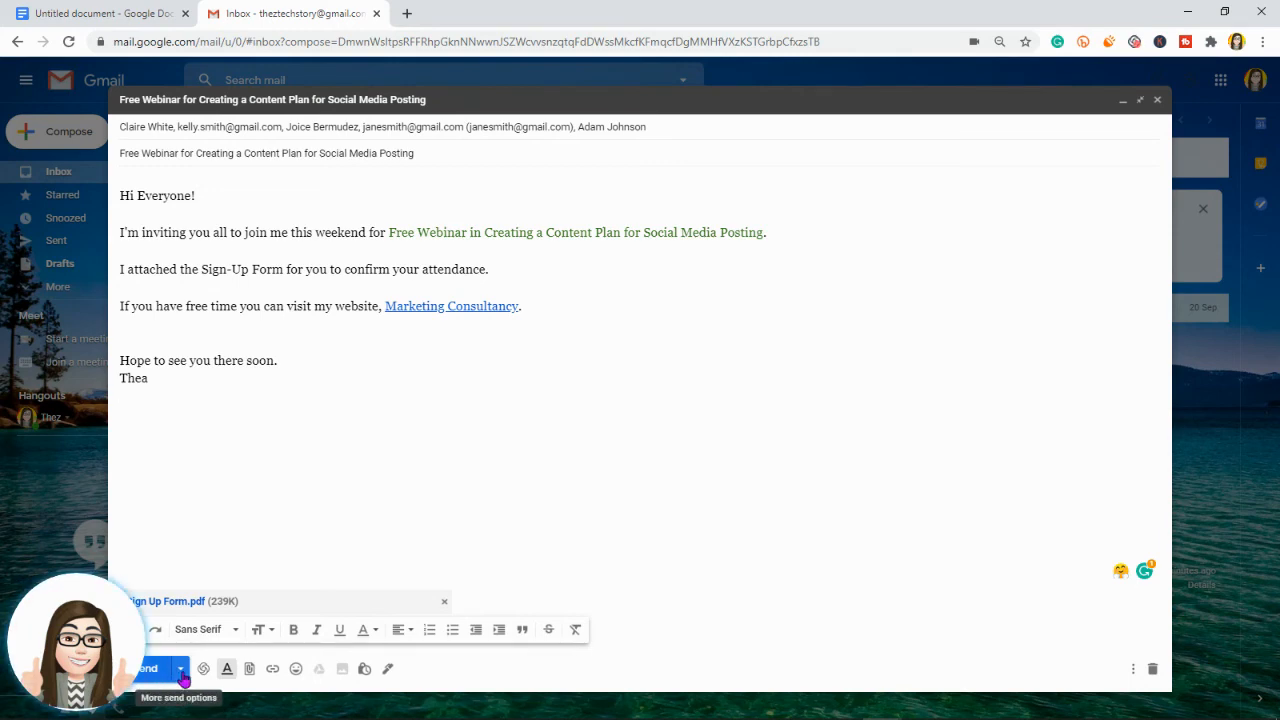
Step: Choose Schedule send from the Send options and pick a custom date and time
click(182, 676)
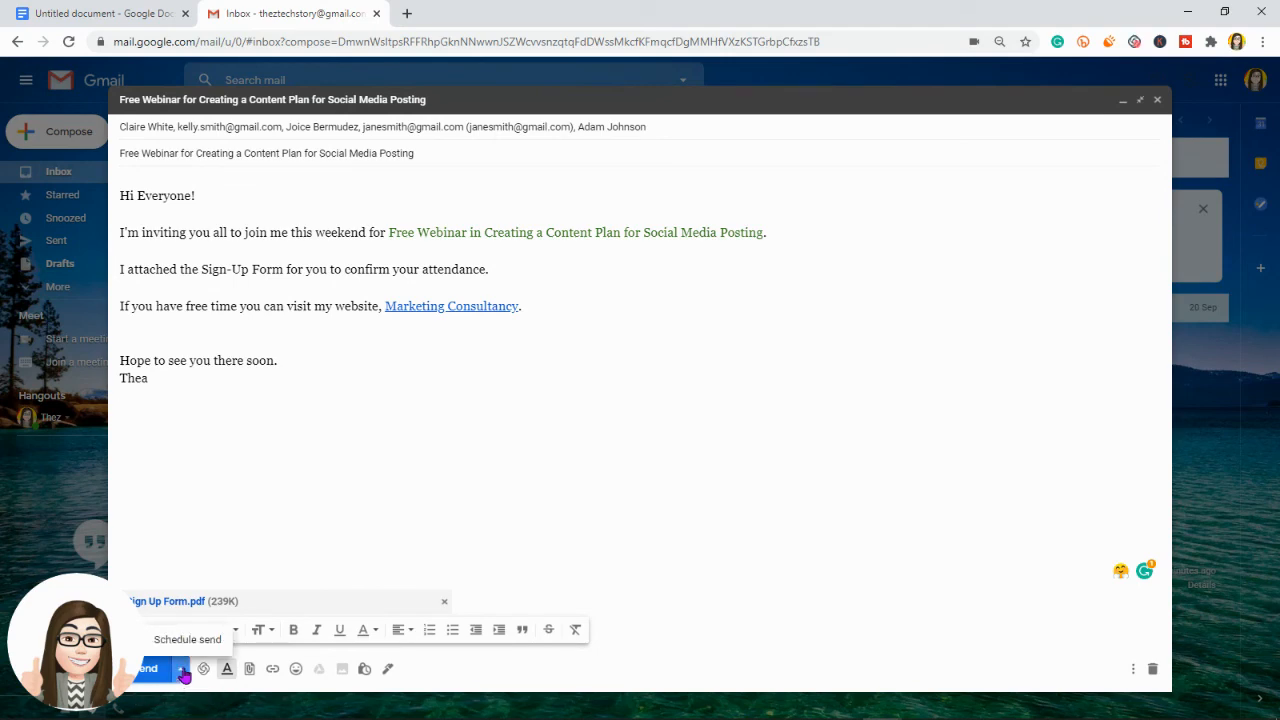
click(186, 651)
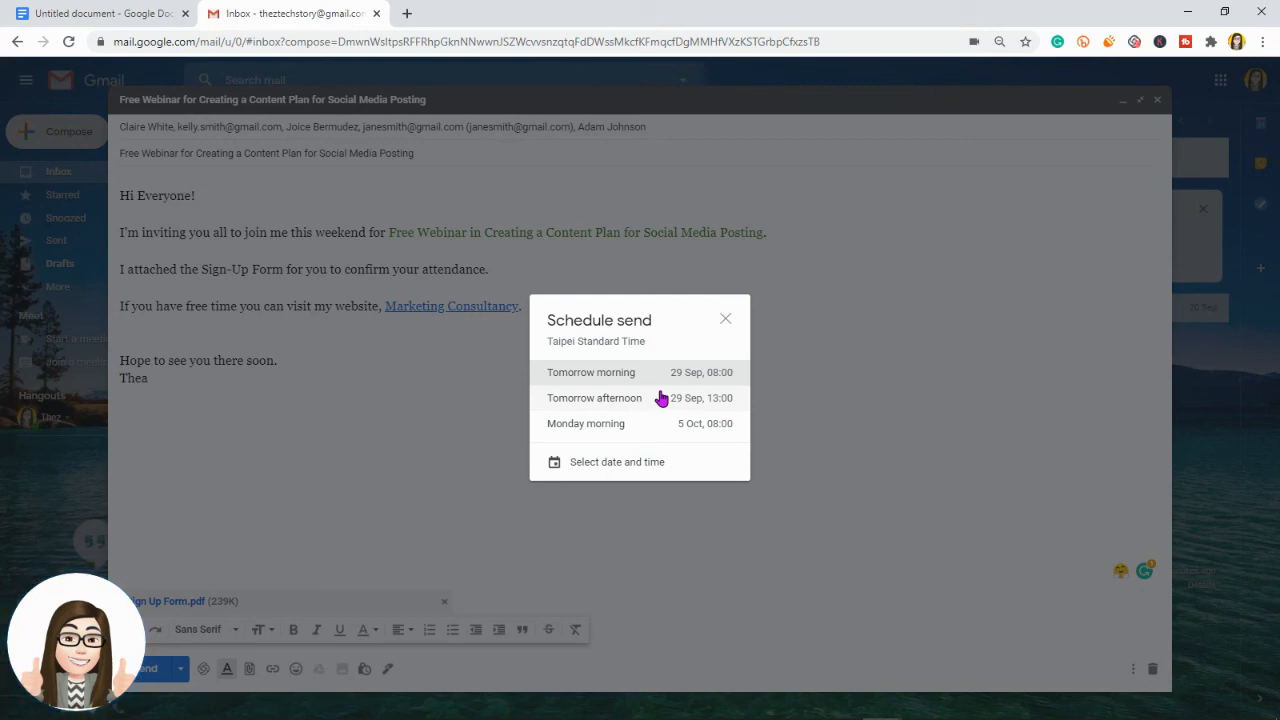
click(628, 468)
Step: Pick 1 October 2020 in the calendar and set the send time to 10:00
click(620, 305)
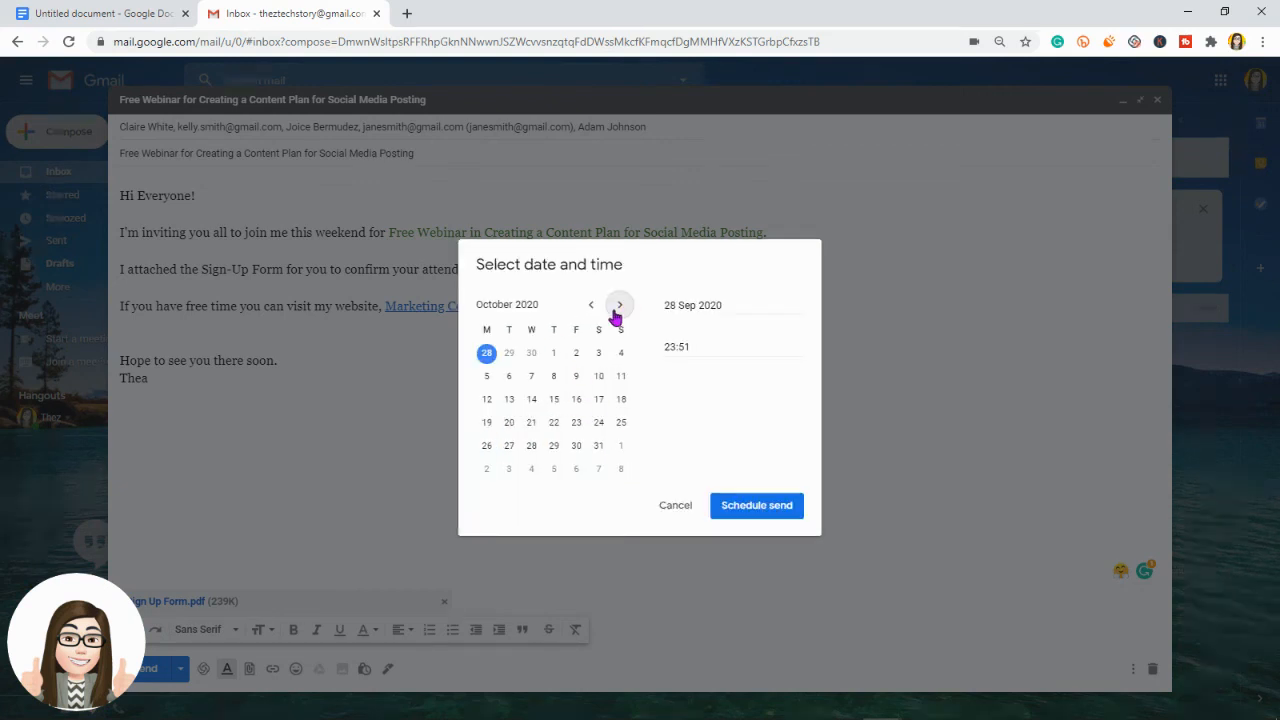
click(552, 362)
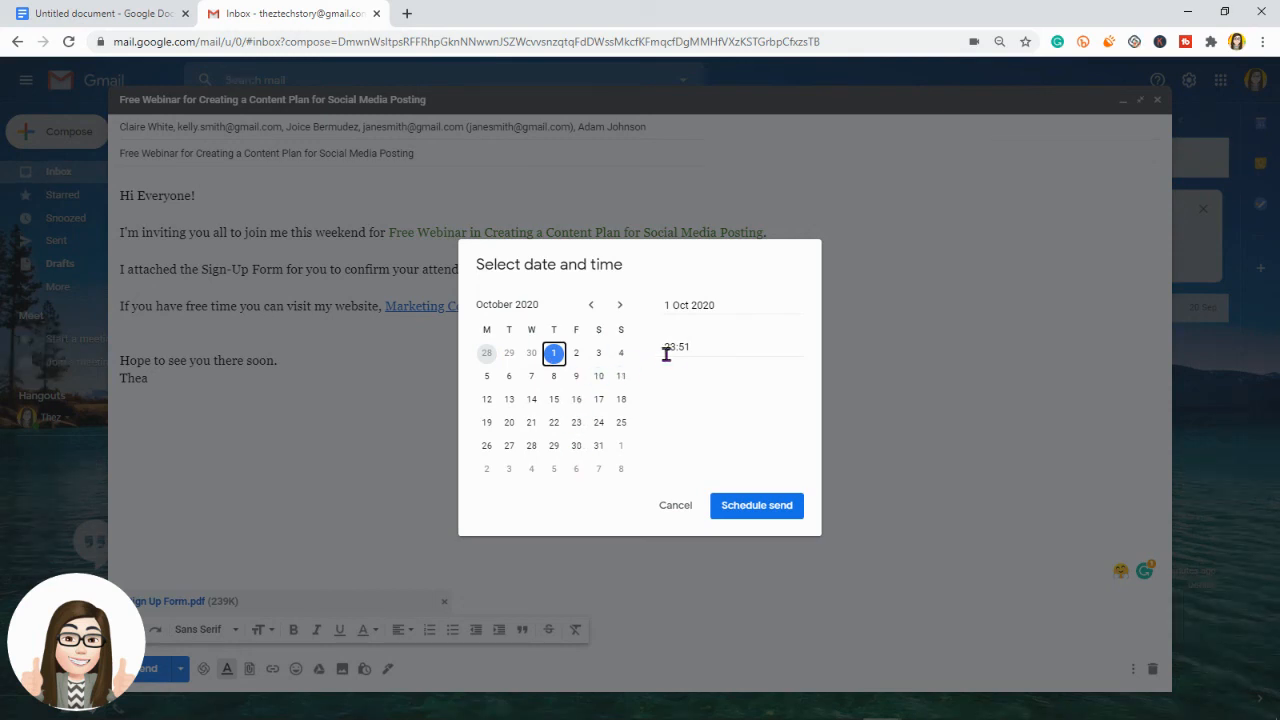
click(697, 347)
drag(665, 346, 676, 345)
text(10:00)
key(Delete)
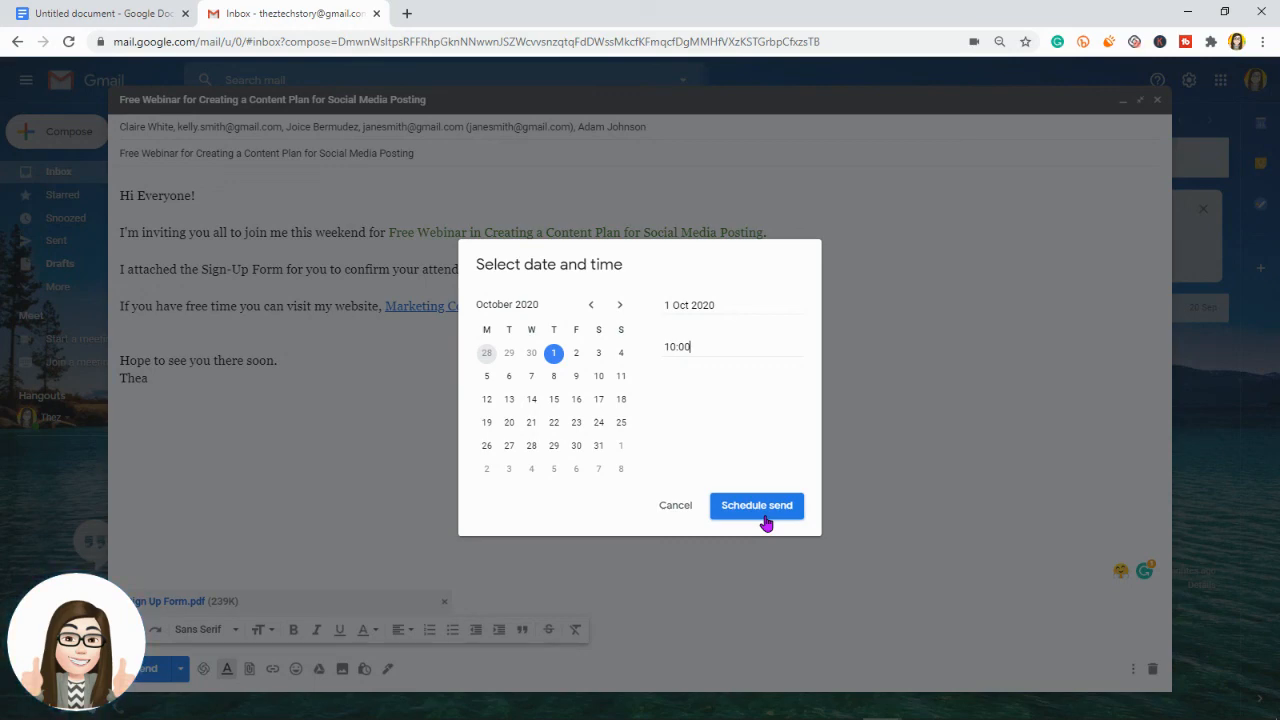
Step: Confirm the custom schedule so the invitation sends on 1 Oct at 10:00
click(757, 506)
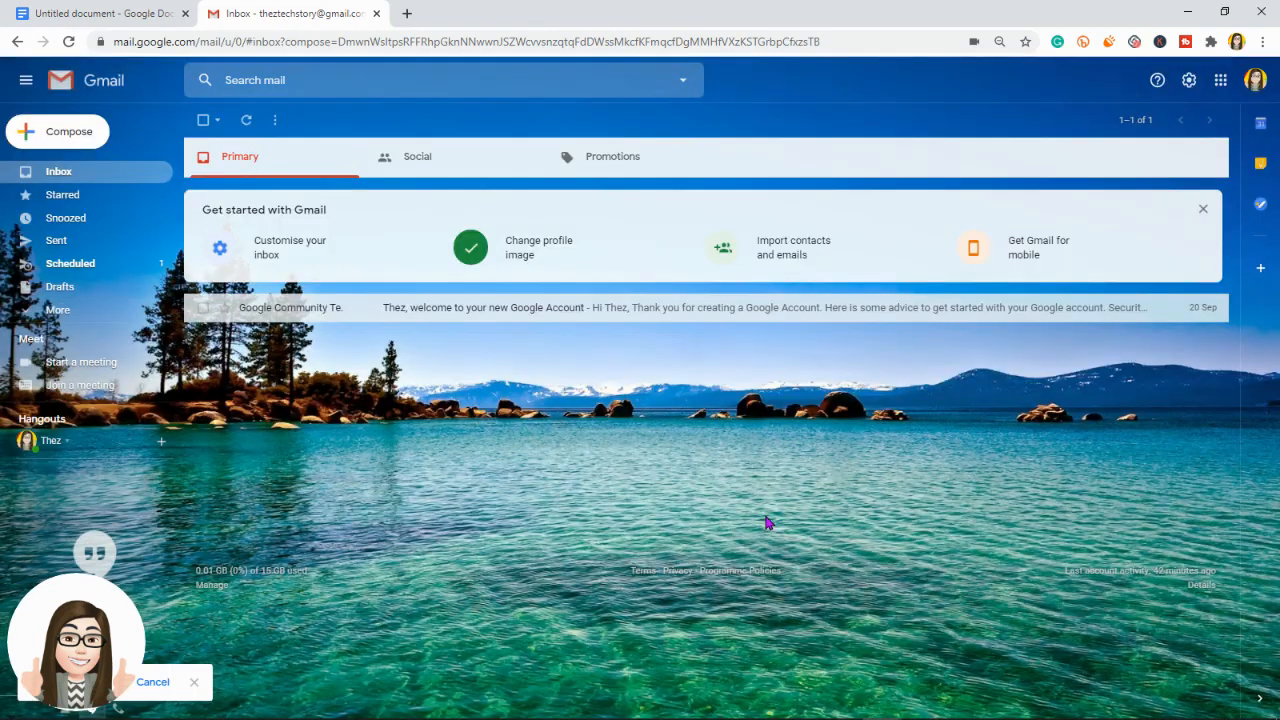